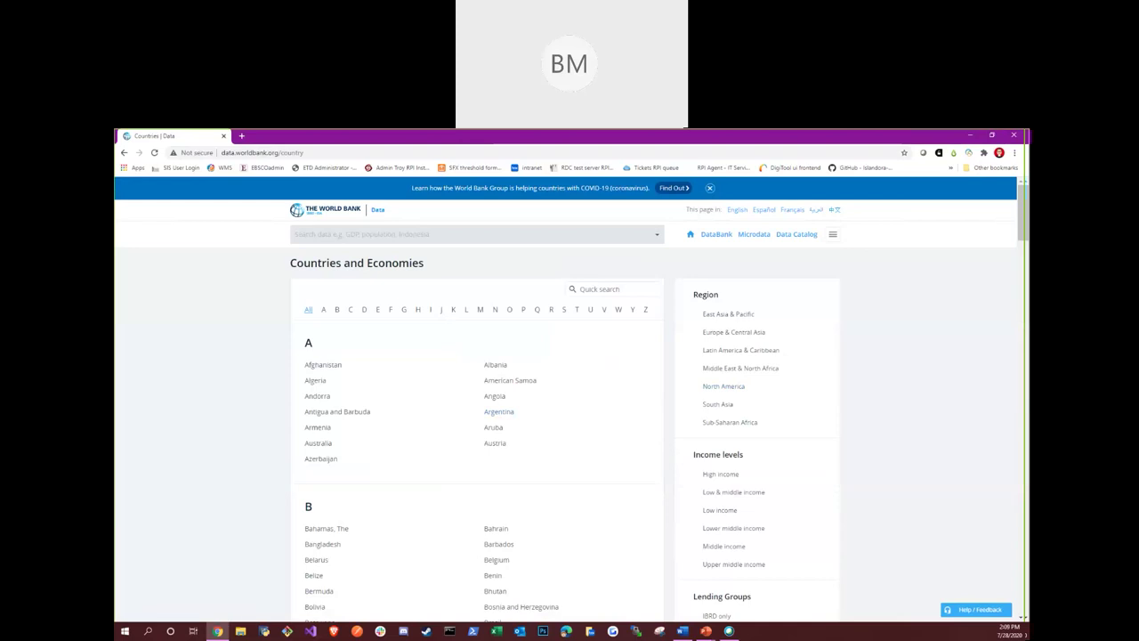
Filter countries by letter I, open Iran, Islamic Rep., and scroll to the life expectancy chart
left_click(431, 312)
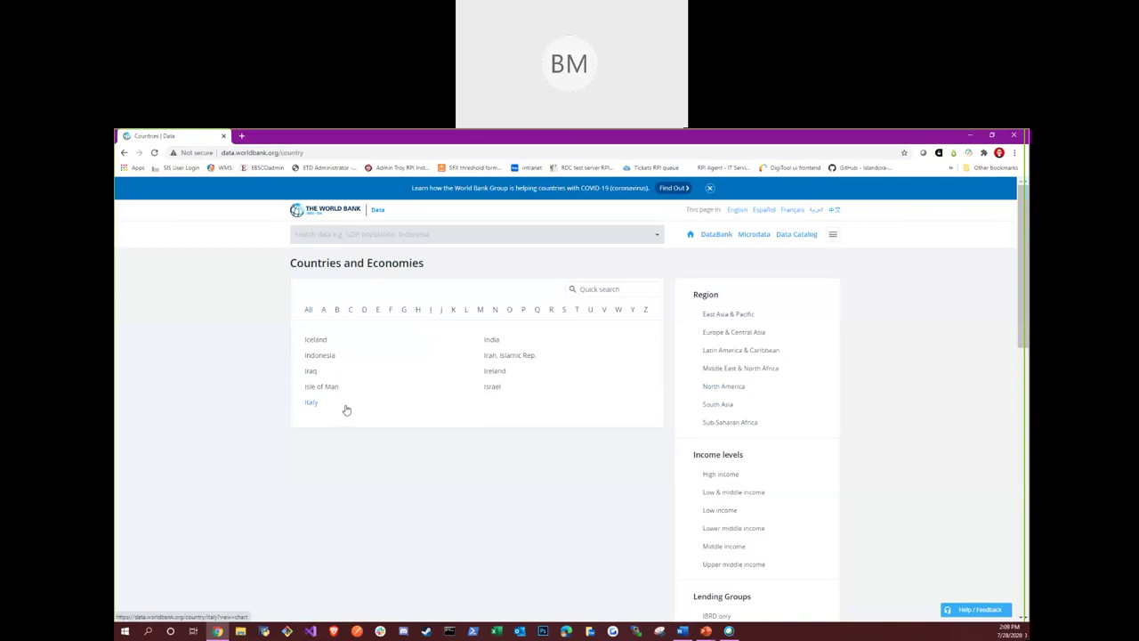
left_click(524, 359)
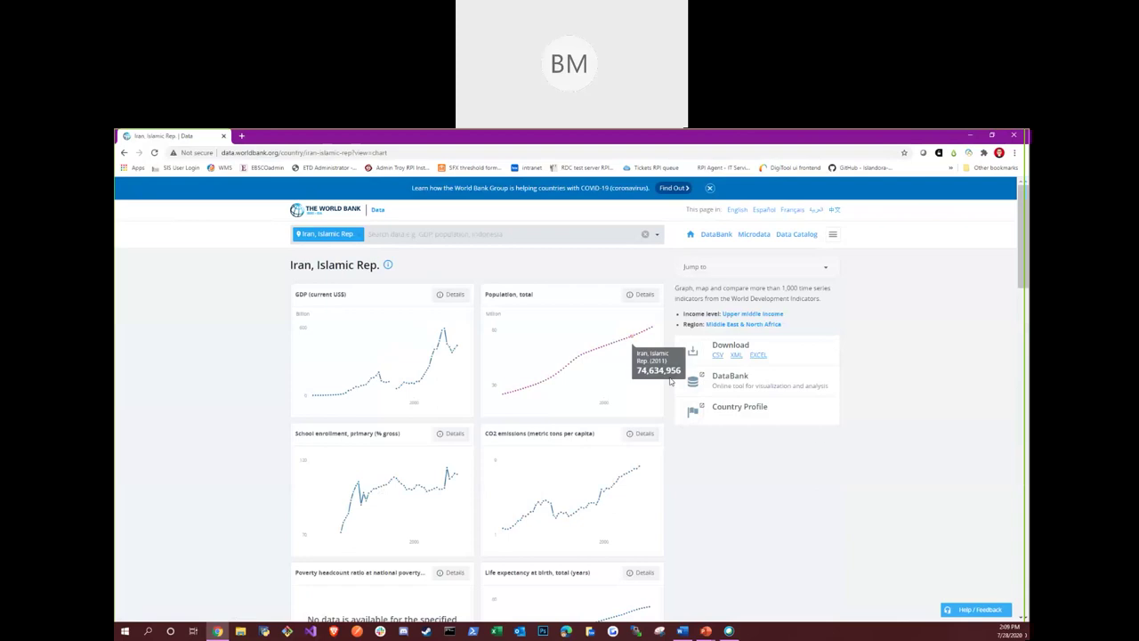
scroll(726, 446, "down", 2)
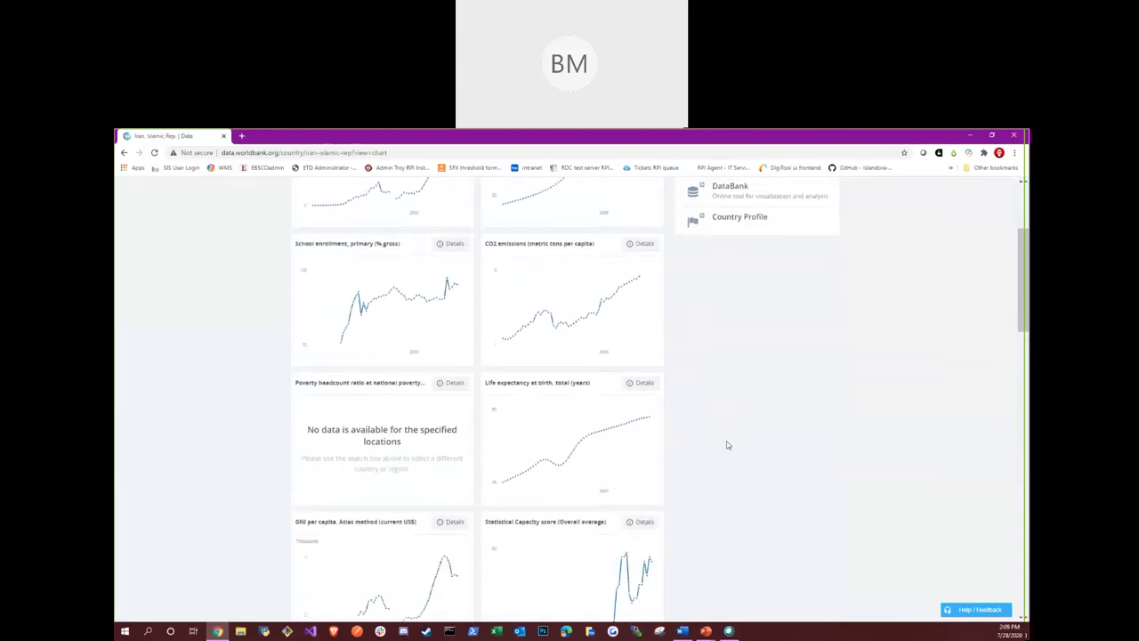
mouse_move(500, 488)
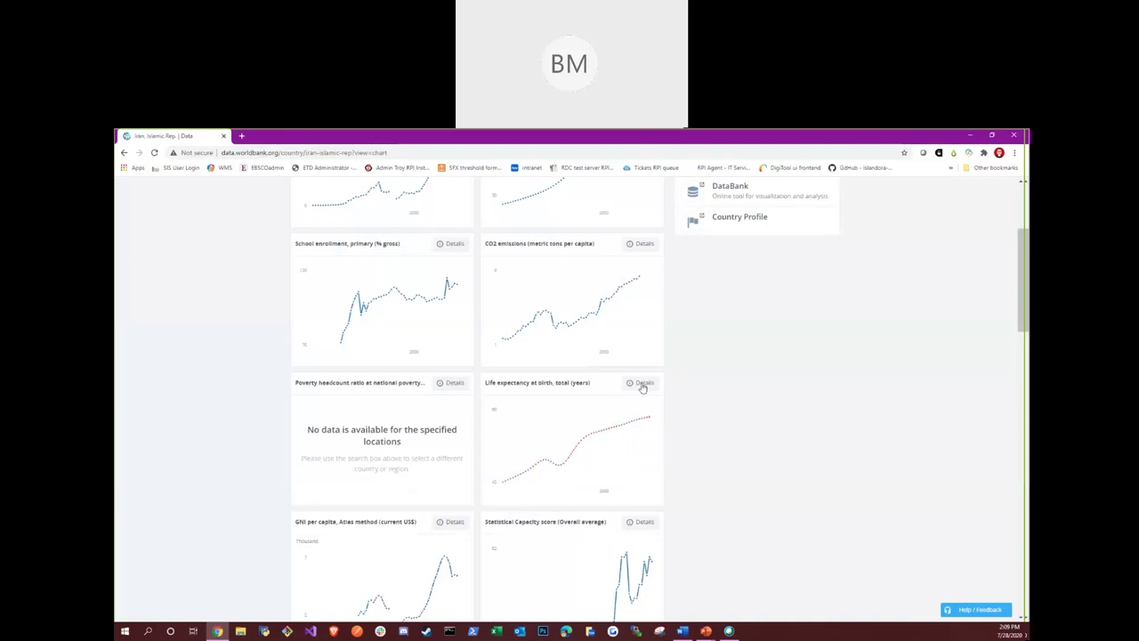
Open the life expectancy chart's Details and read its description, including Limitations and Exceptions
left_click(643, 385)
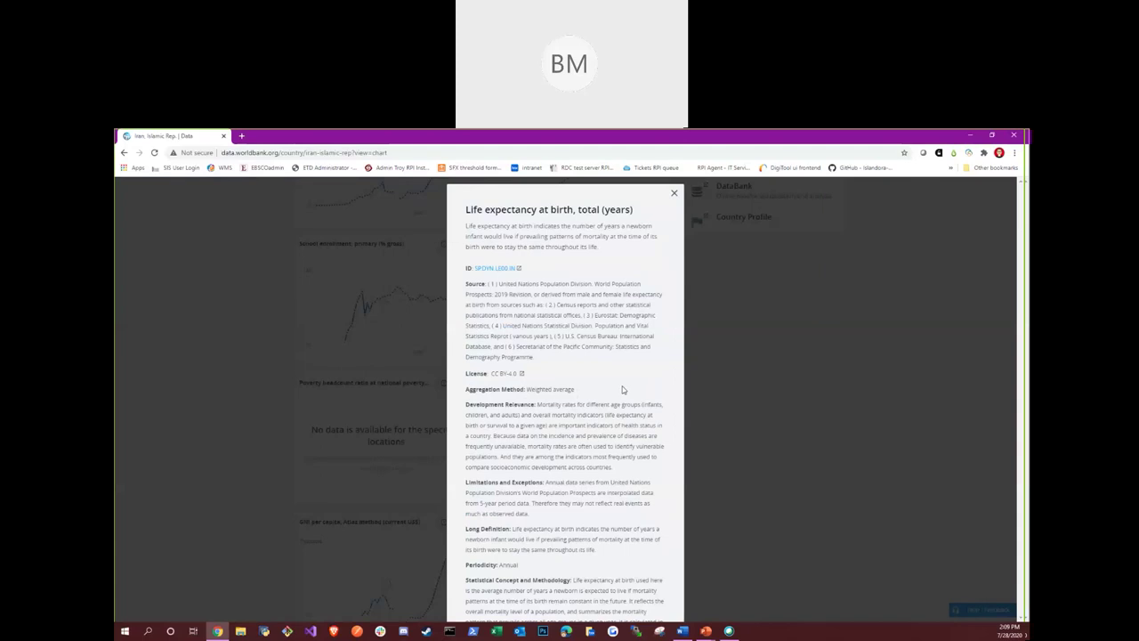
scroll(625, 389, "down", 2)
scroll(625, 388, "down", 3)
scroll(605, 374, "up", 5)
left_click_drag(524, 481, 492, 483)
left_click(573, 494)
Scroll to the end of the description and open All metadata for life expectancy at birth
scroll(588, 442, "down", 1)
scroll(584, 439, "down", 3)
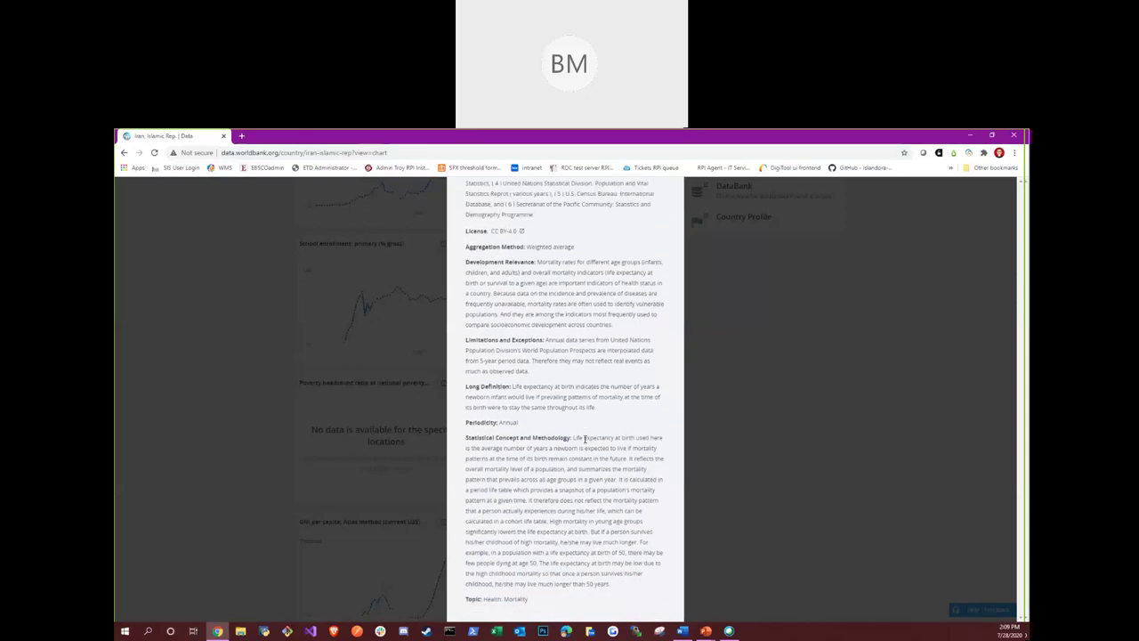
scroll(584, 437, "down", 2)
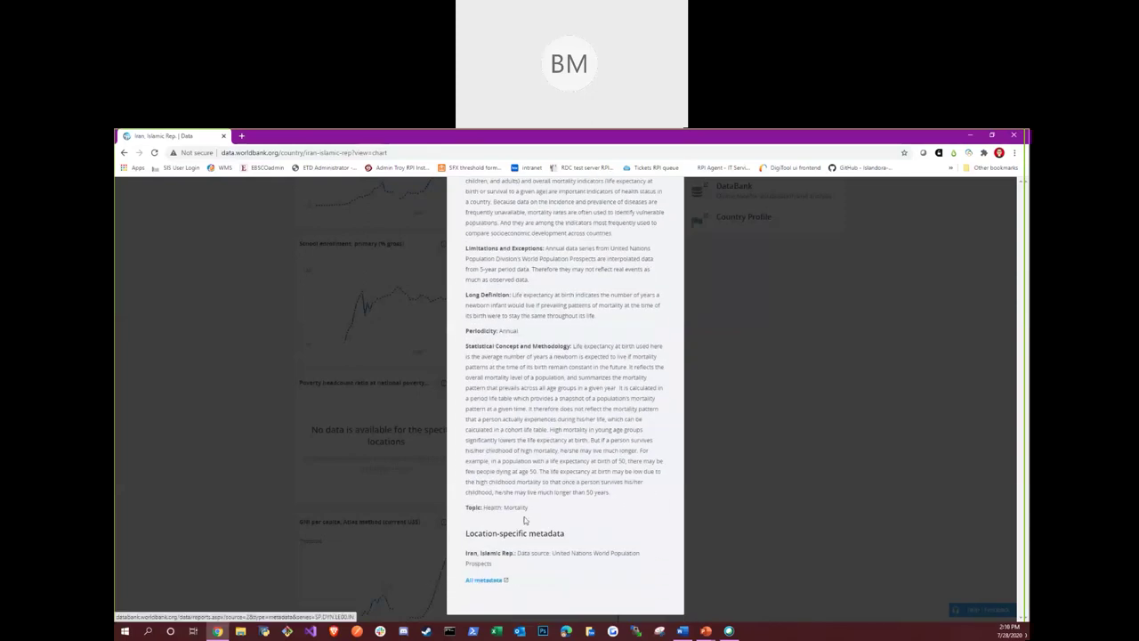
left_click(479, 580)
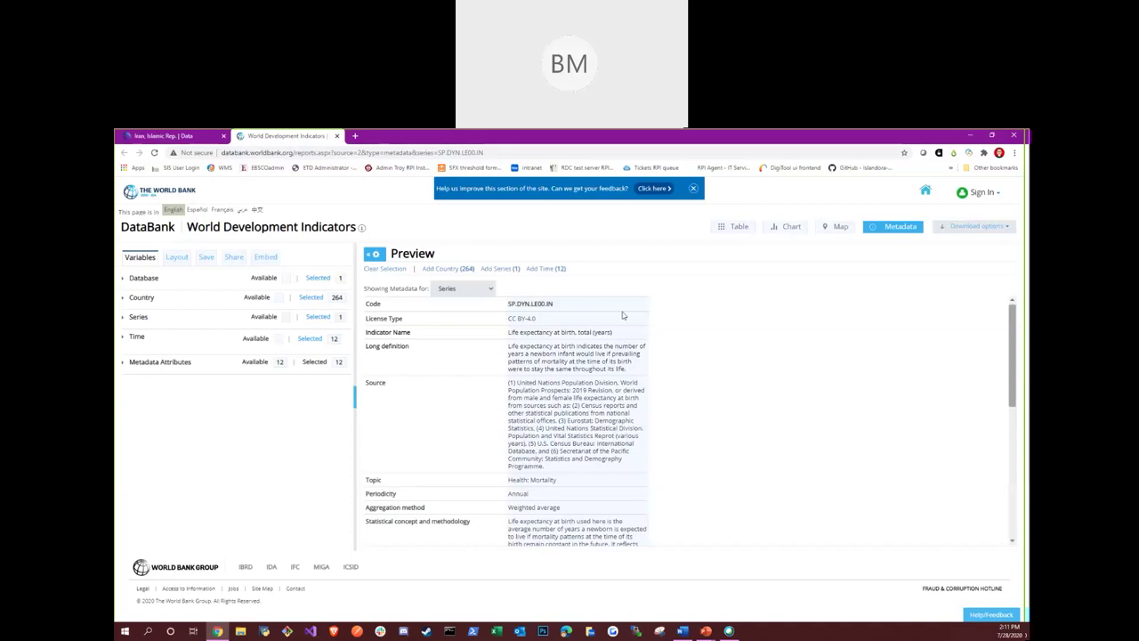
Show the download format choices for the life expectancy metadata report
left_click(1006, 228)
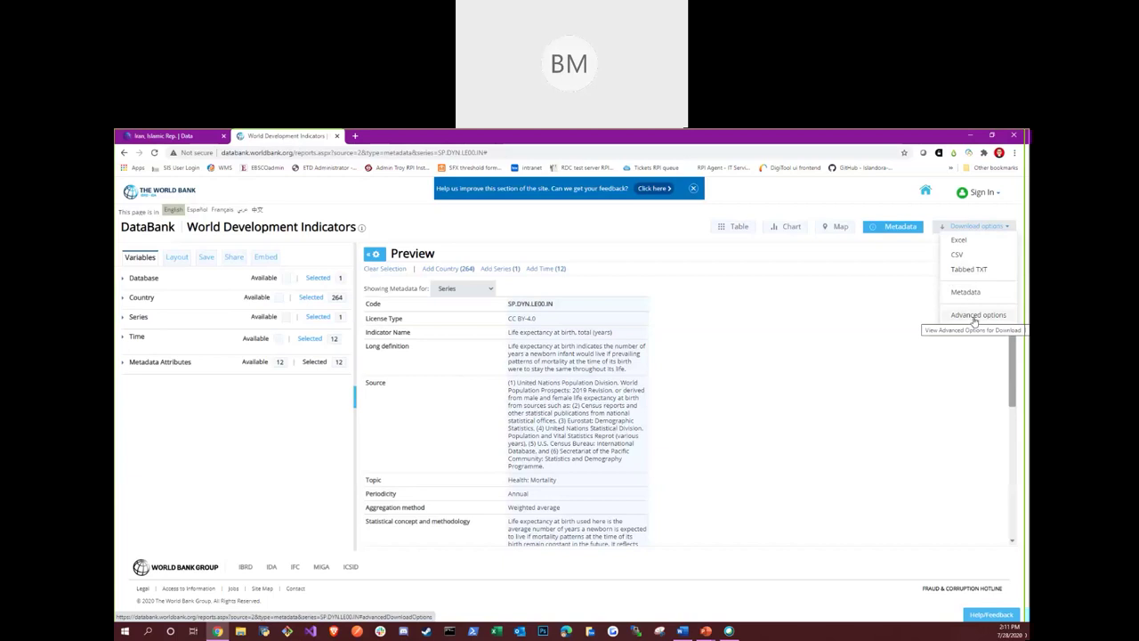
Download the life expectancy data as a CSV zip and open its first CSV file
left_click(969, 257)
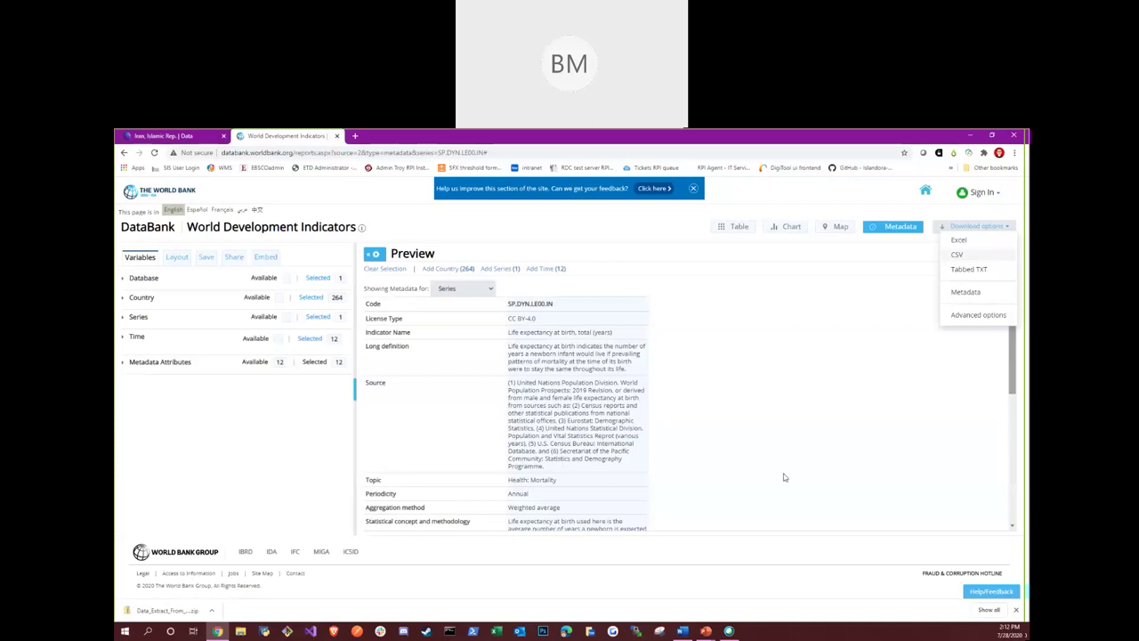
left_click(182, 612)
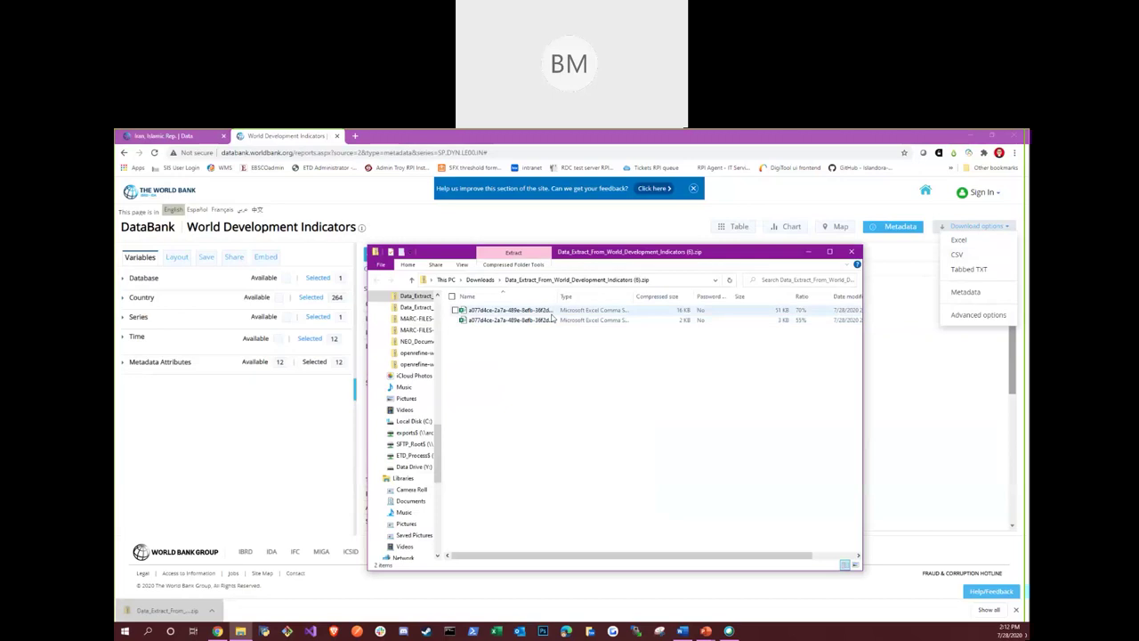
left_click(554, 312)
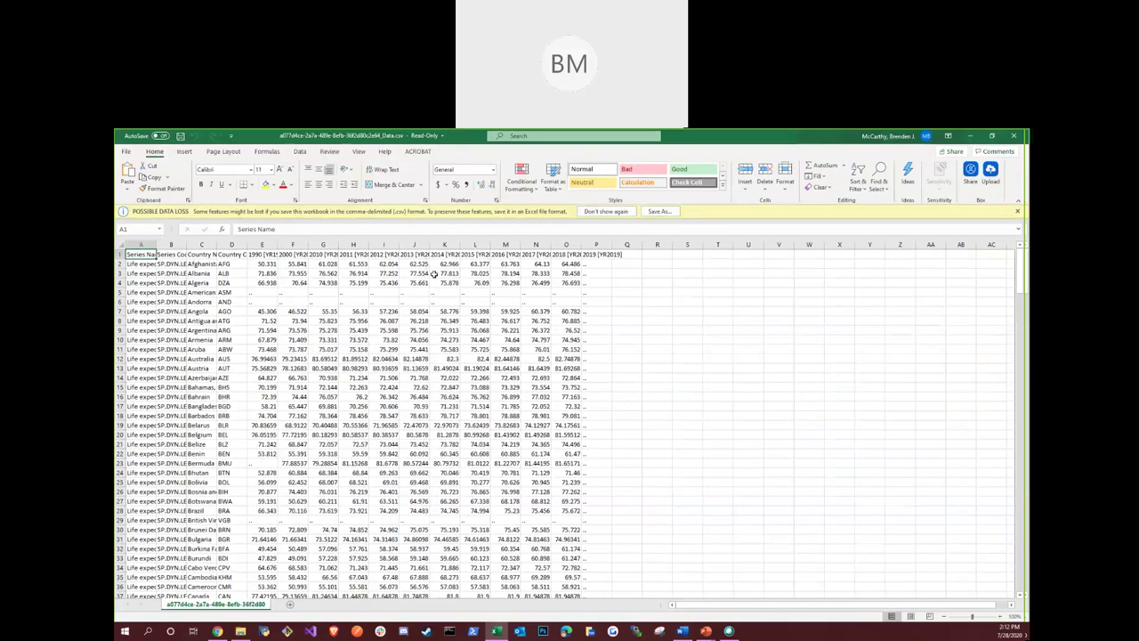
Scroll to the last rows of the life expectancy CSV, then close the workbook and zip window
scroll(373, 339, "down", 19)
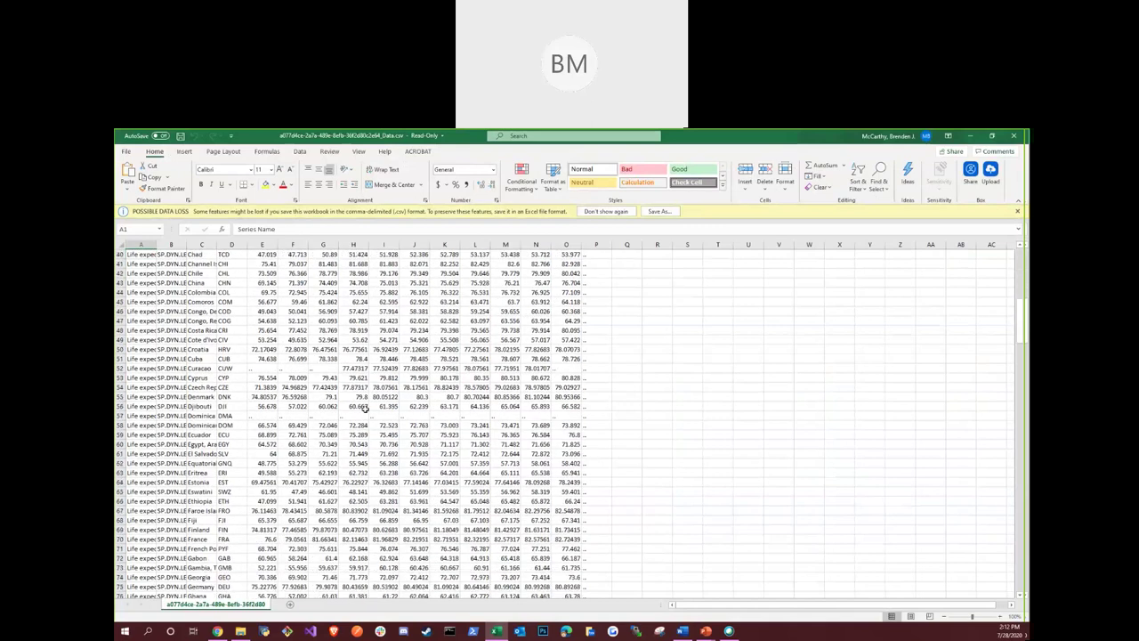
left_click_drag(1019, 336, 1021, 574)
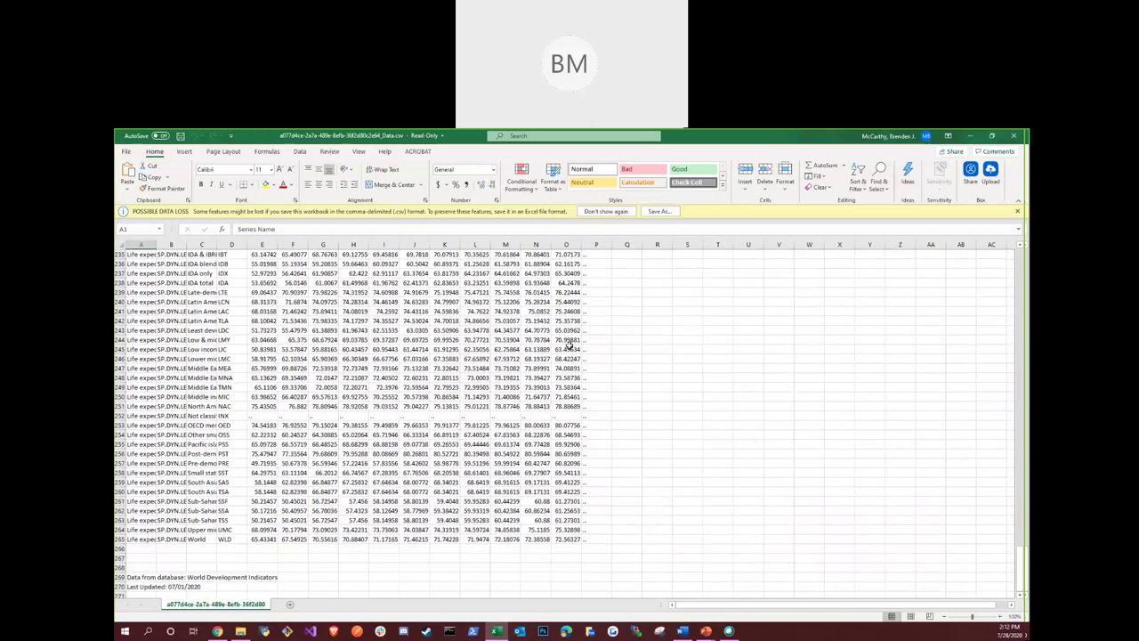
left_click(1013, 137)
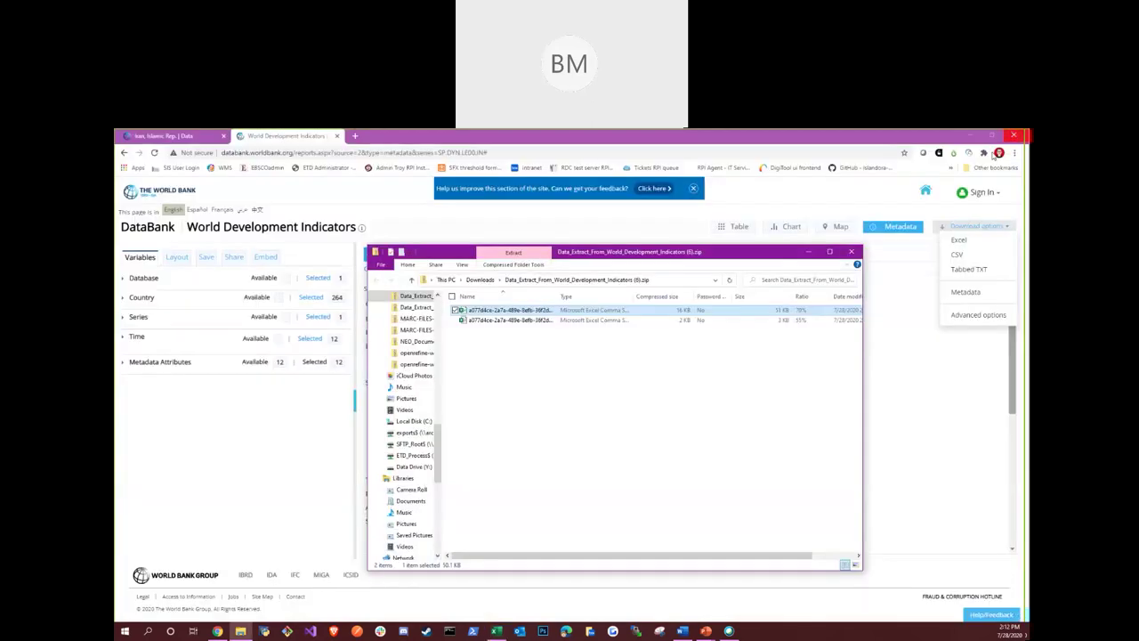
left_click(852, 252)
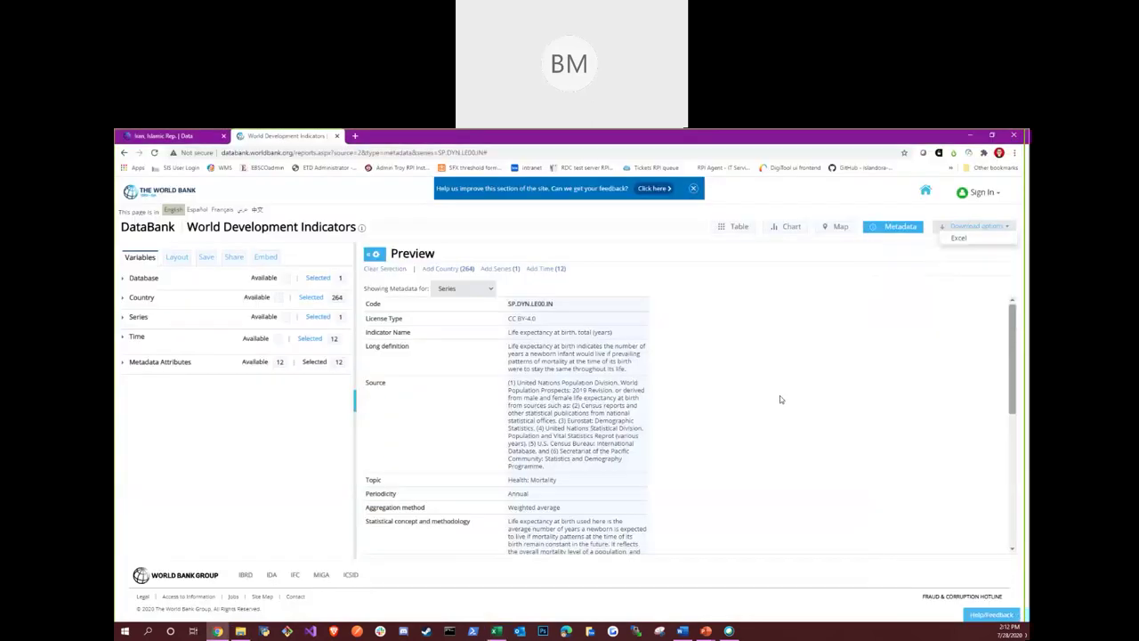
Browse the Add Country list without changing it, then close the DataBank tab
left_click(465, 269)
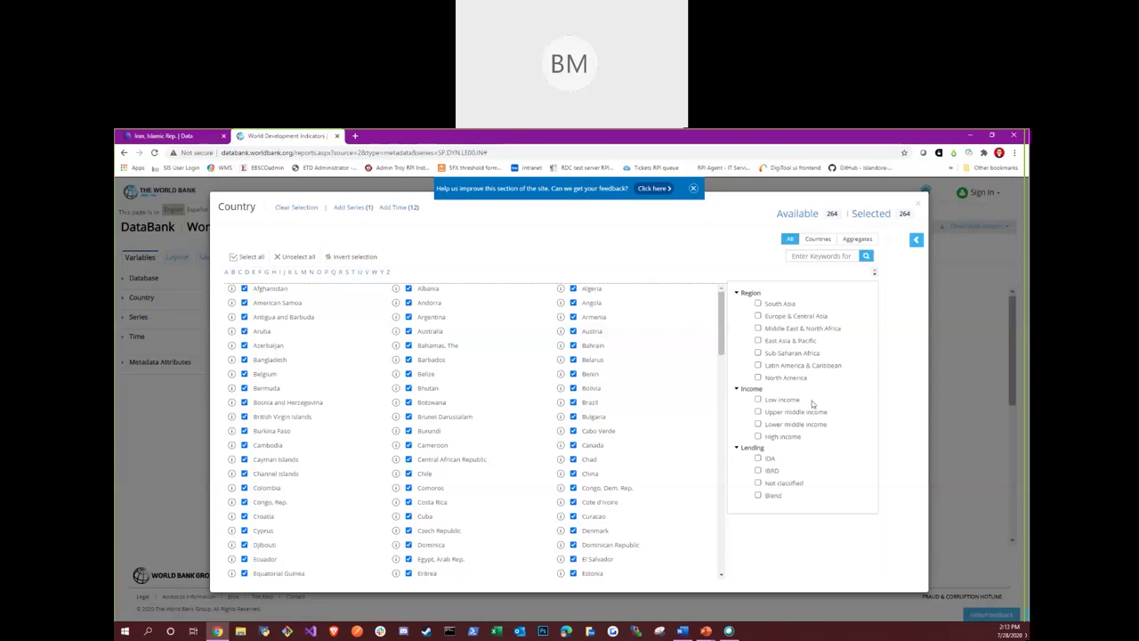
left_click_drag(726, 352, 704, 567)
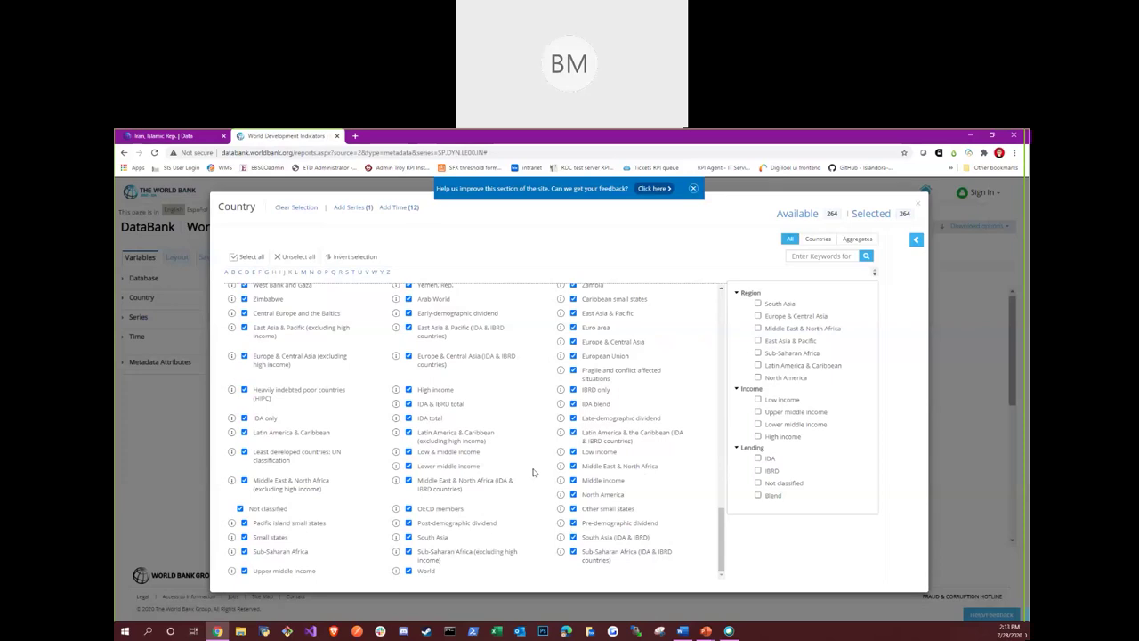
left_click(921, 205)
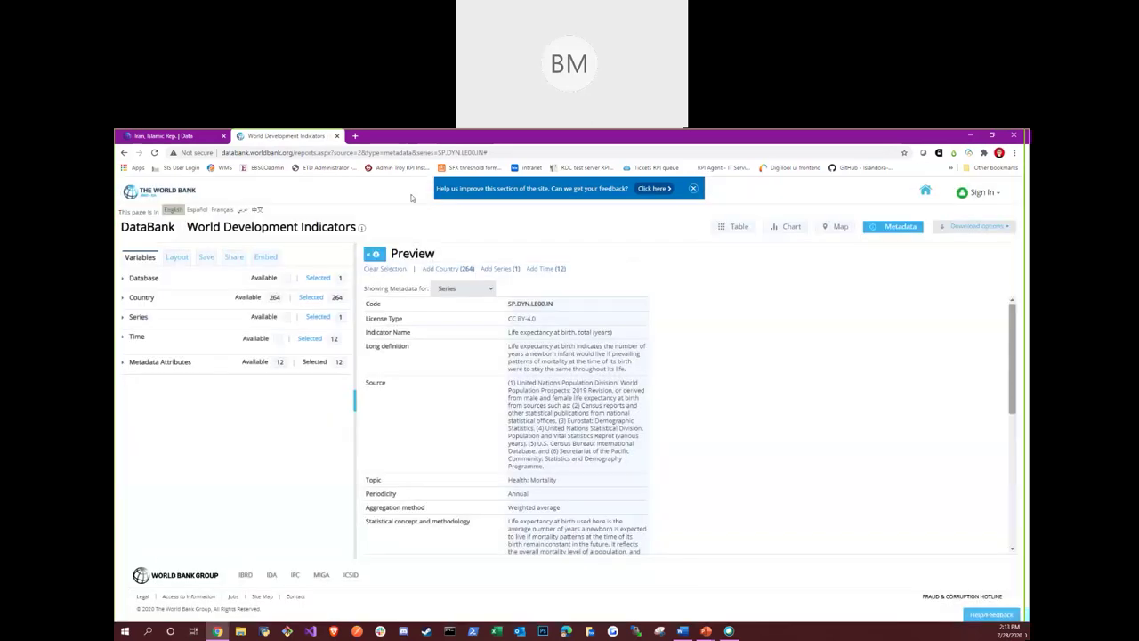
left_click(339, 137)
left_click(753, 426)
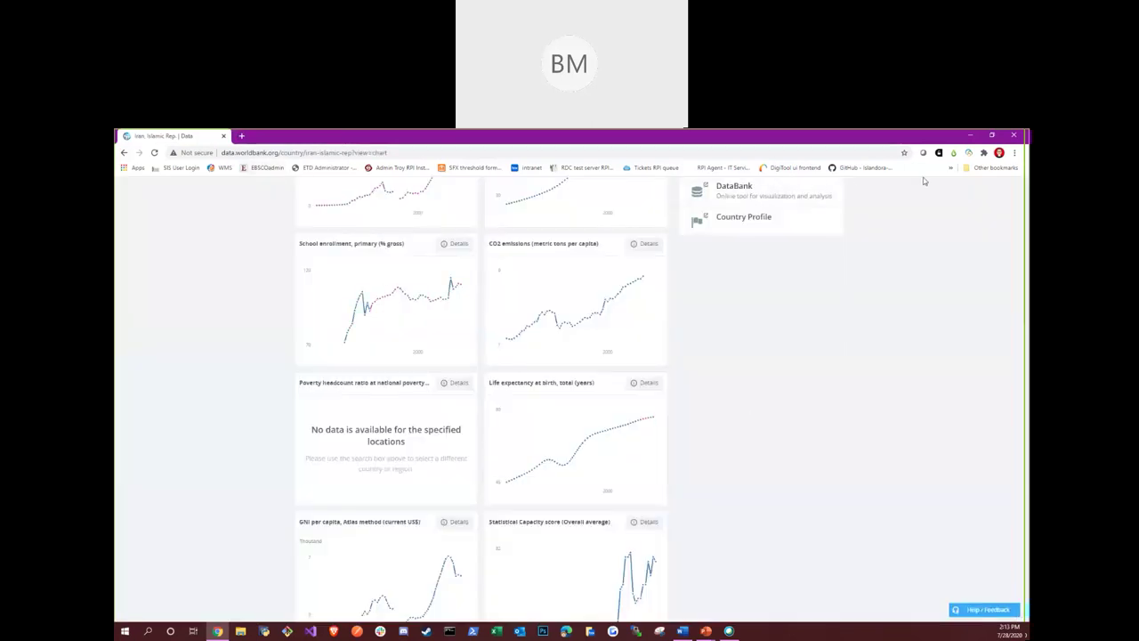
left_click(154, 152)
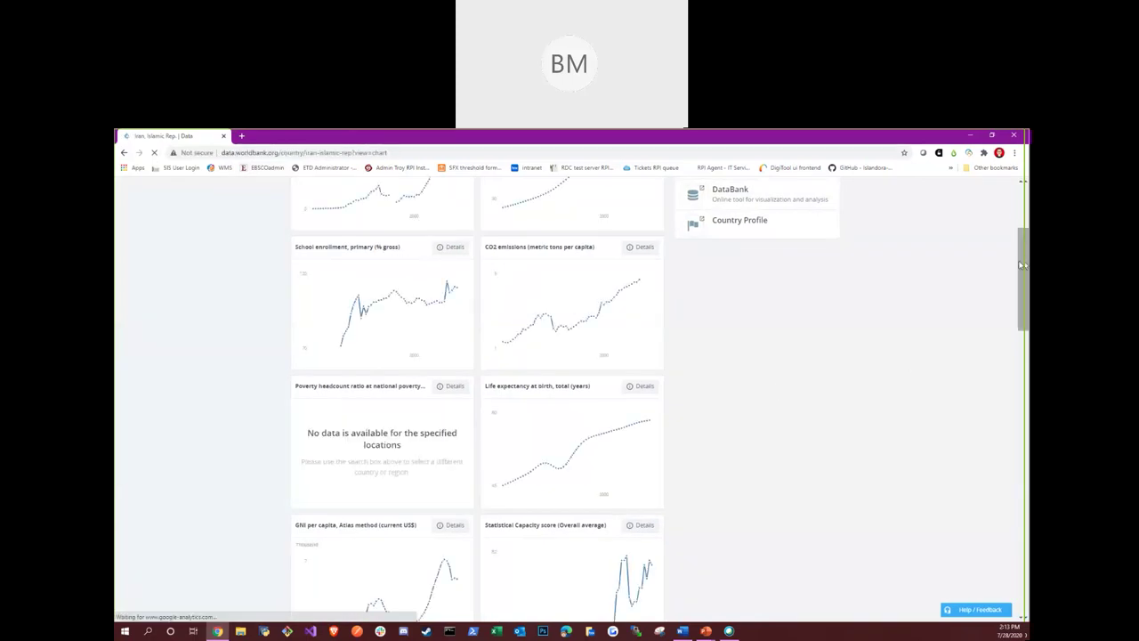
left_click_drag(1023, 264, 1023, 546)
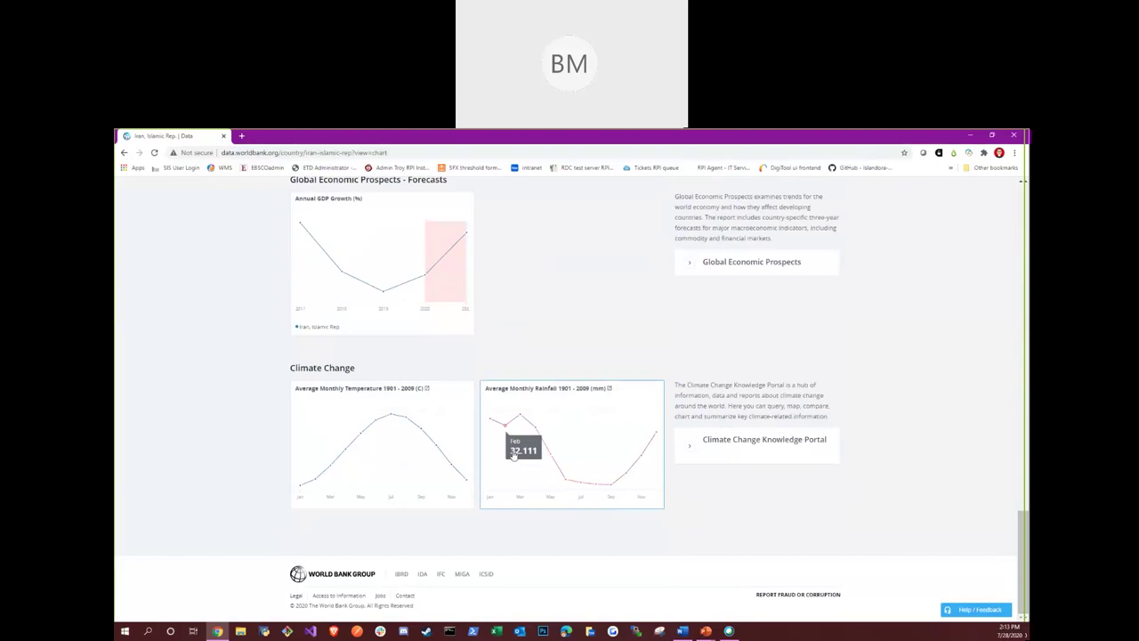
mouse_move(491, 427)
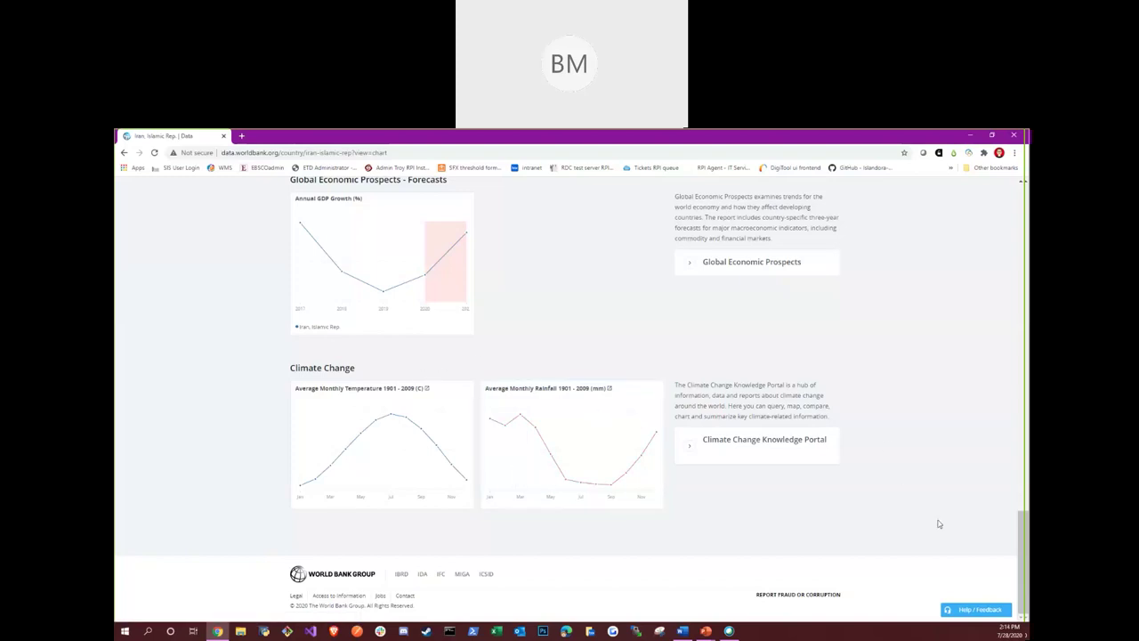
left_click_drag(1023, 539, 971, 245)
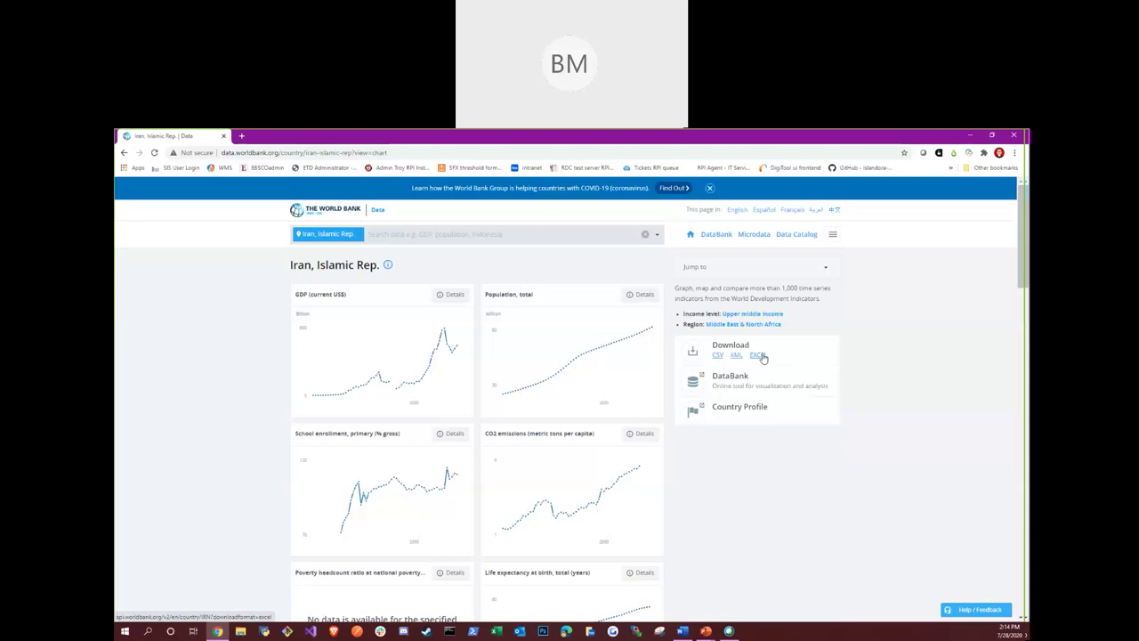
Download Iran's indicator data through the EXCEL link and open the .xls file
left_click(763, 357)
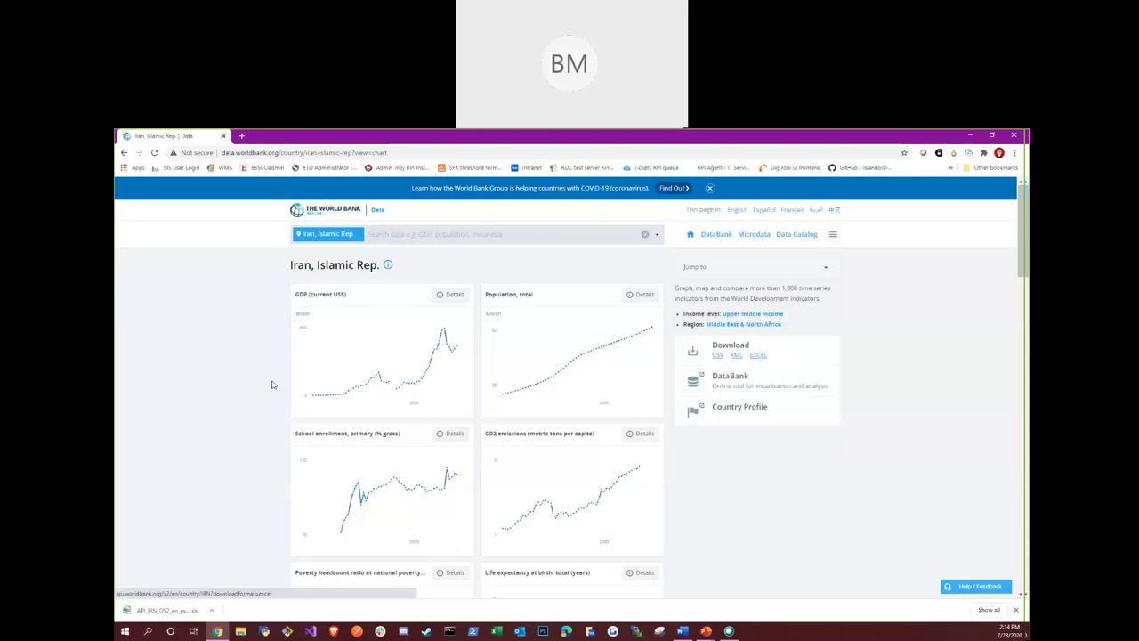
left_click(166, 612)
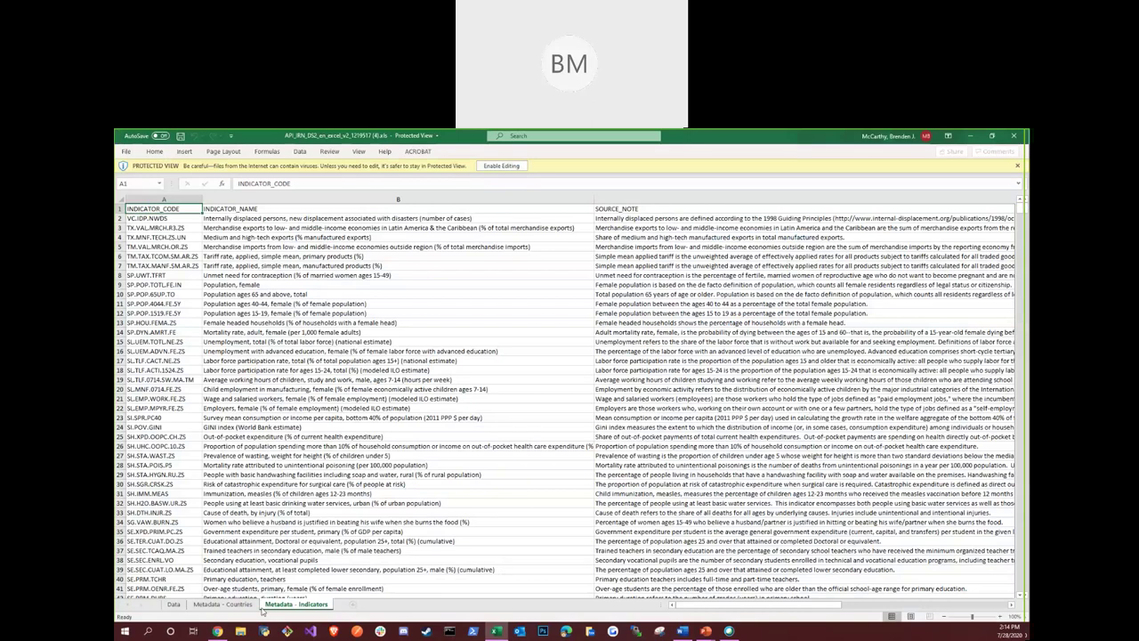
Look through the Data and Metadata - Indicators sheets of the Iran workbook, then close Excel
left_click(173, 604)
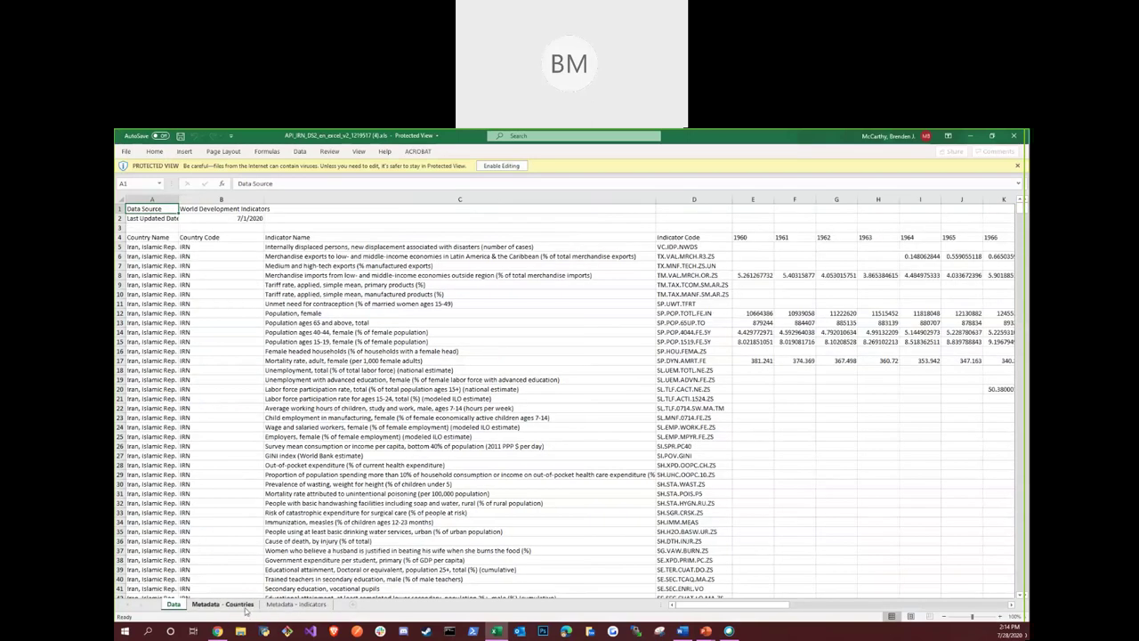
left_click(278, 605)
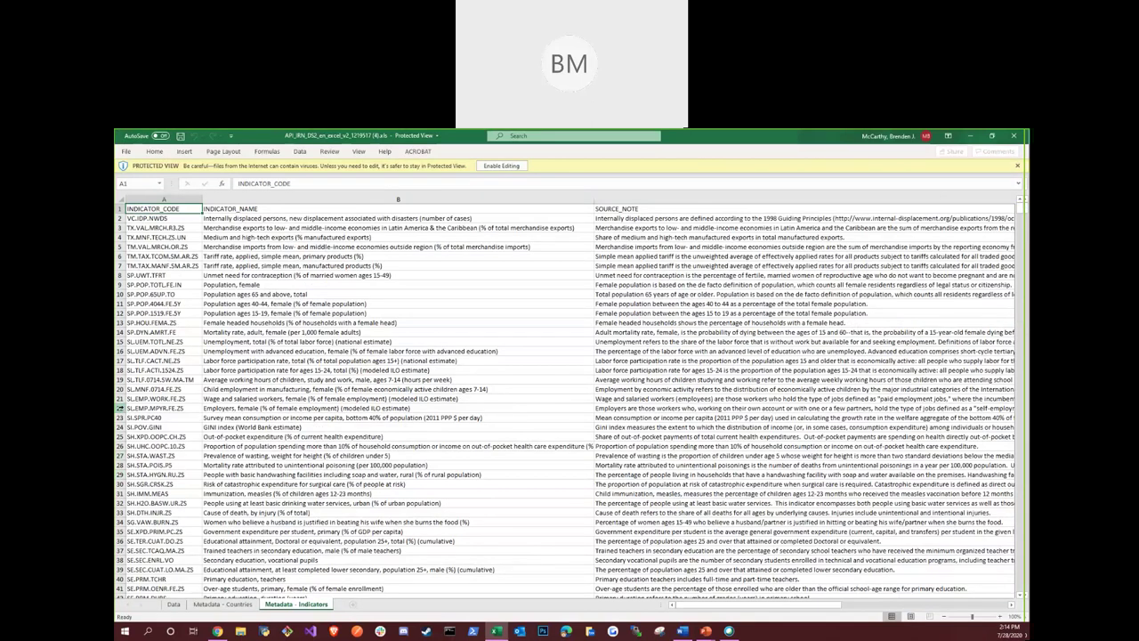
scroll(234, 436, "down", 3)
scroll(235, 436, "down", 10)
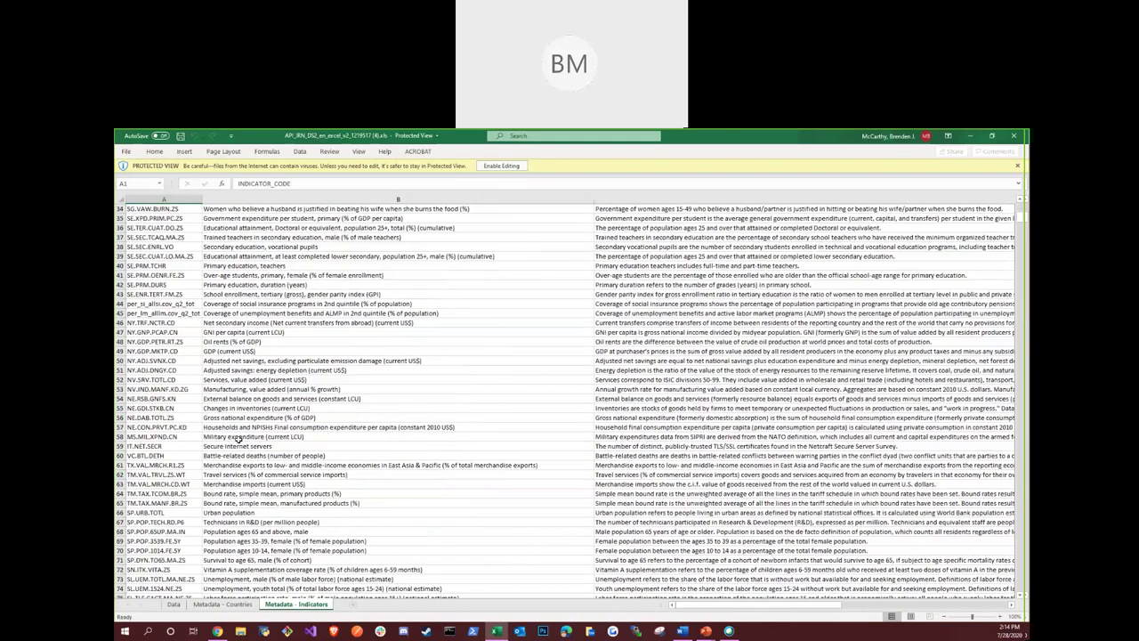
left_click_drag(1020, 216, 1020, 207)
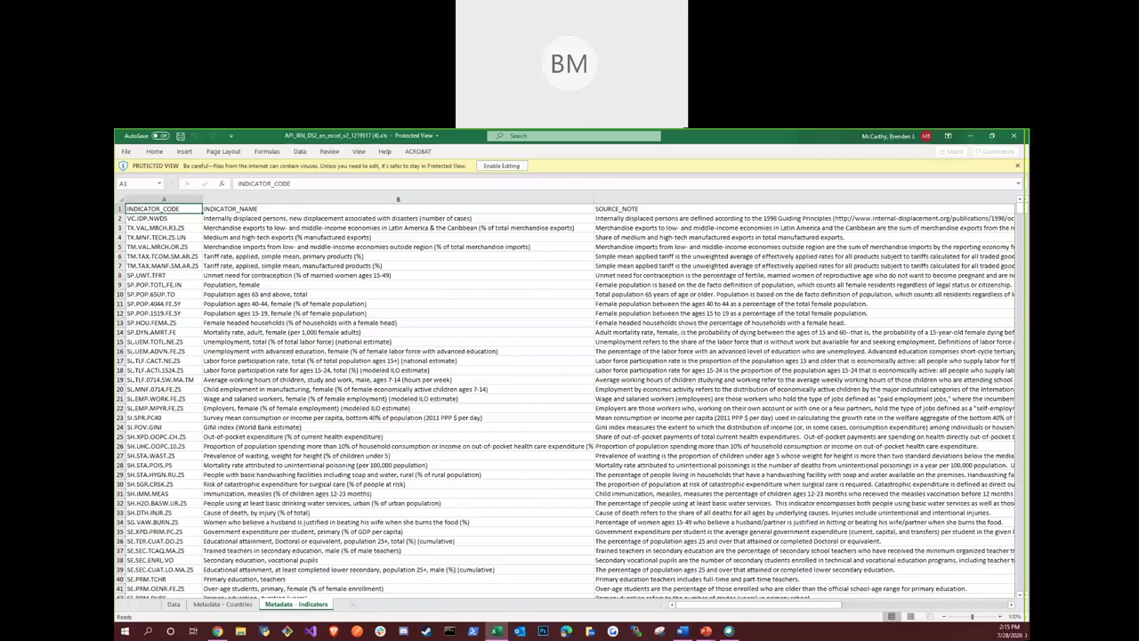
left_click(1015, 137)
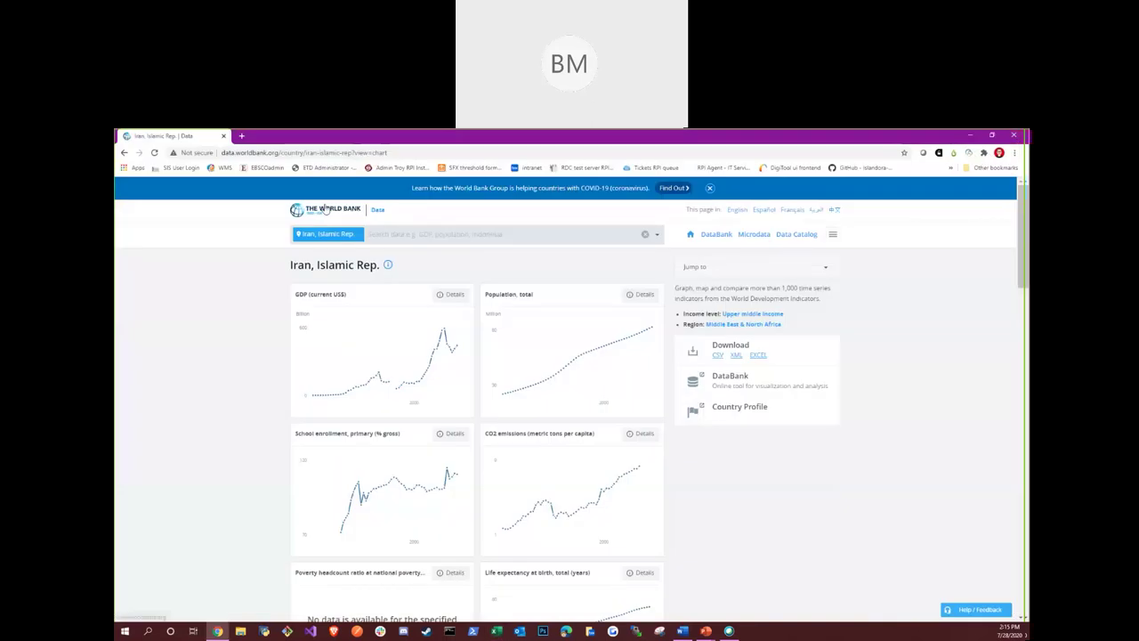
Return to the World Bank Open Data home page and open the Indicators list
left_click(325, 209)
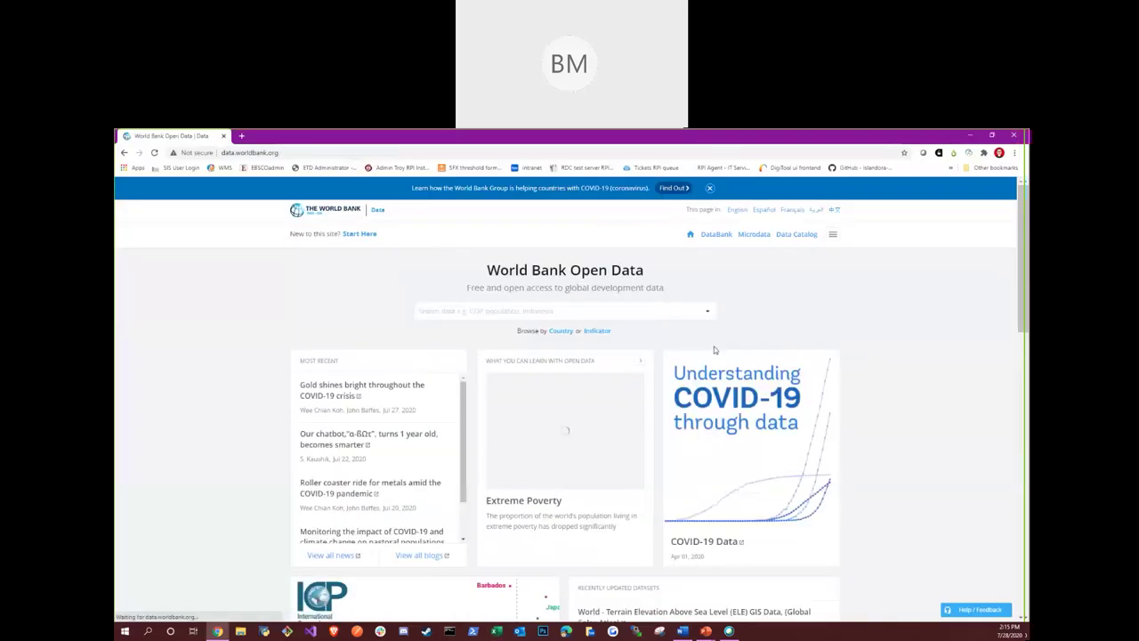
left_click(597, 331)
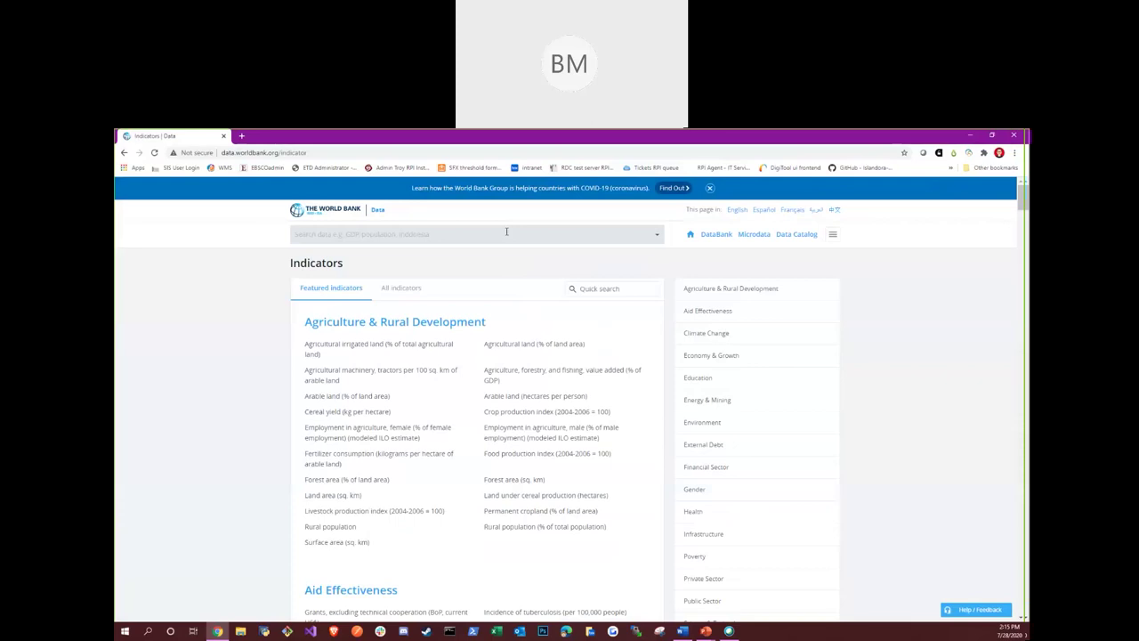
Quick-search the indicators for 'GDP' and scroll to the Economy & Growth matches
left_click(612, 289)
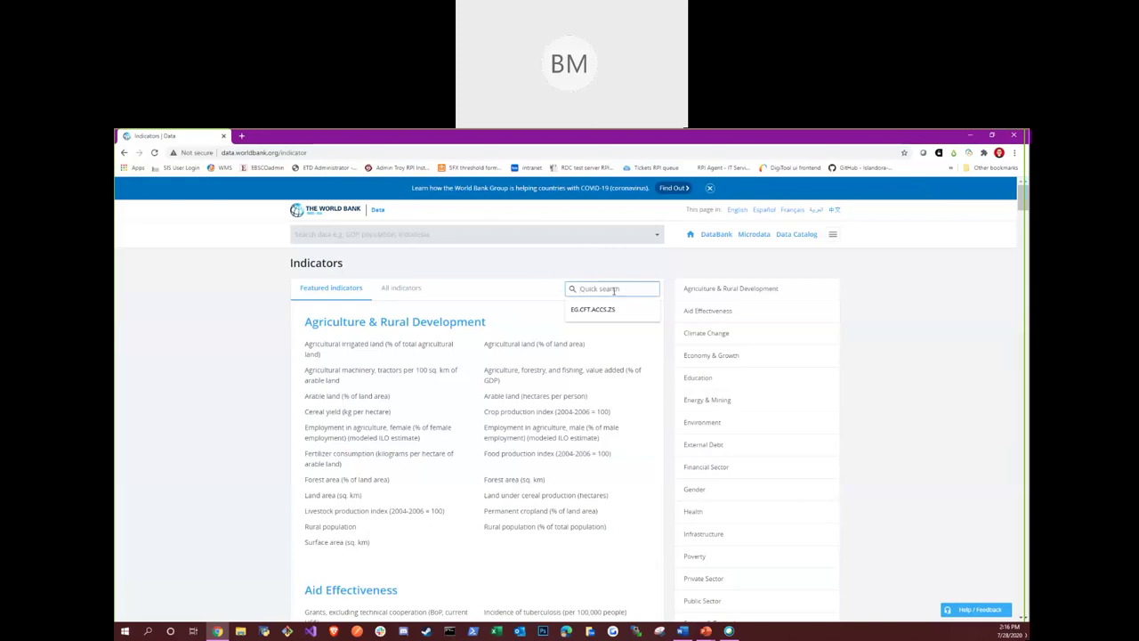
type("GDP")
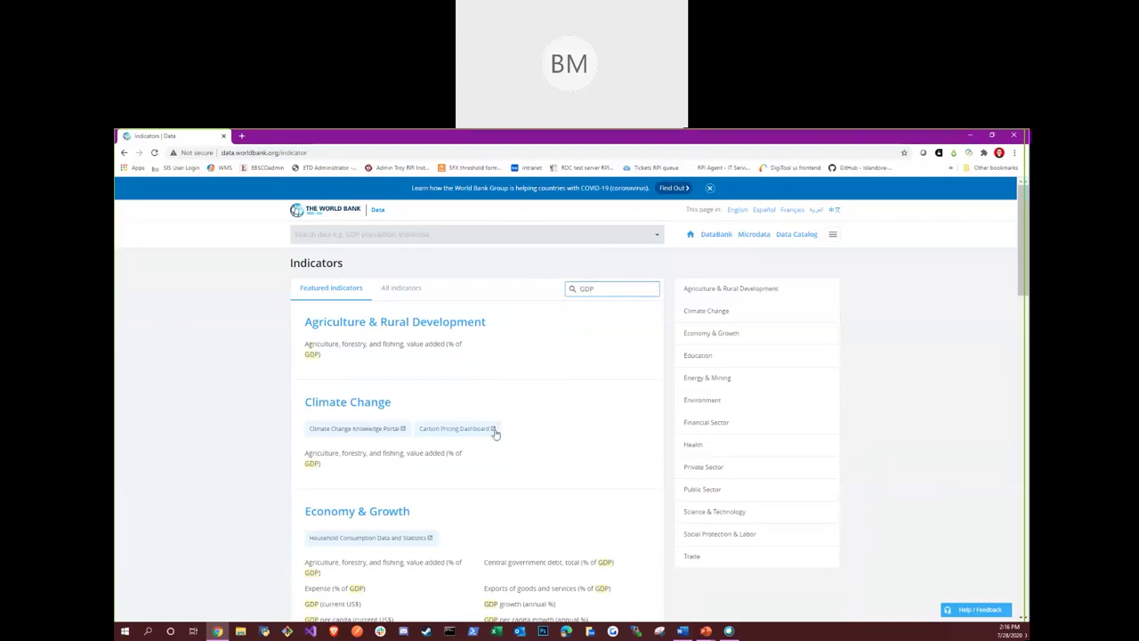
scroll(519, 389, "down", 1)
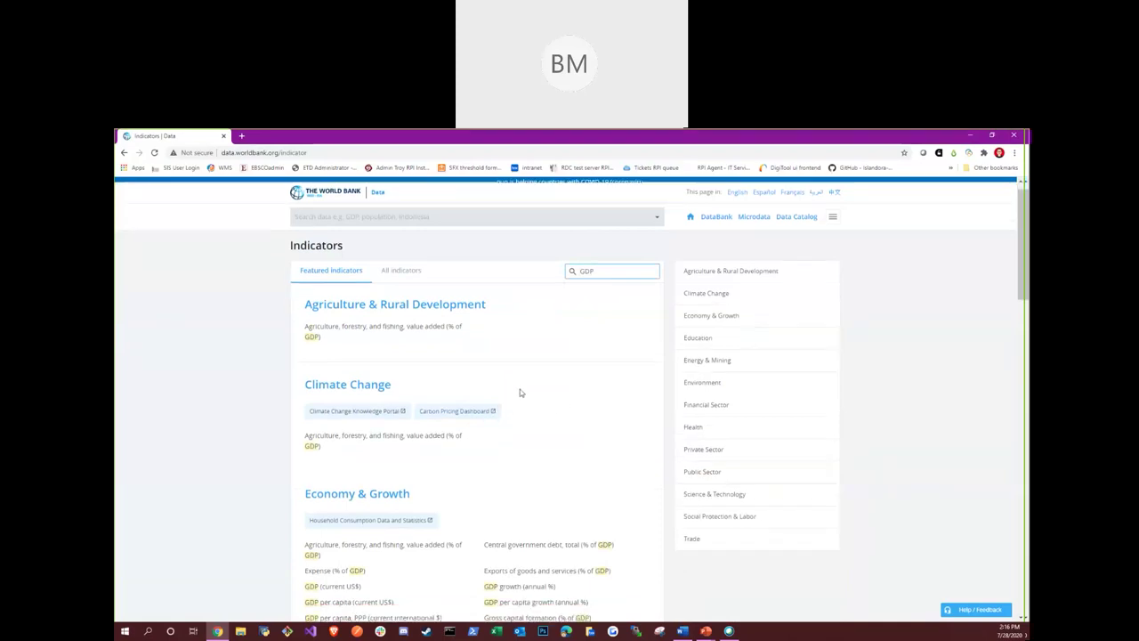
scroll(585, 399, "down", 2)
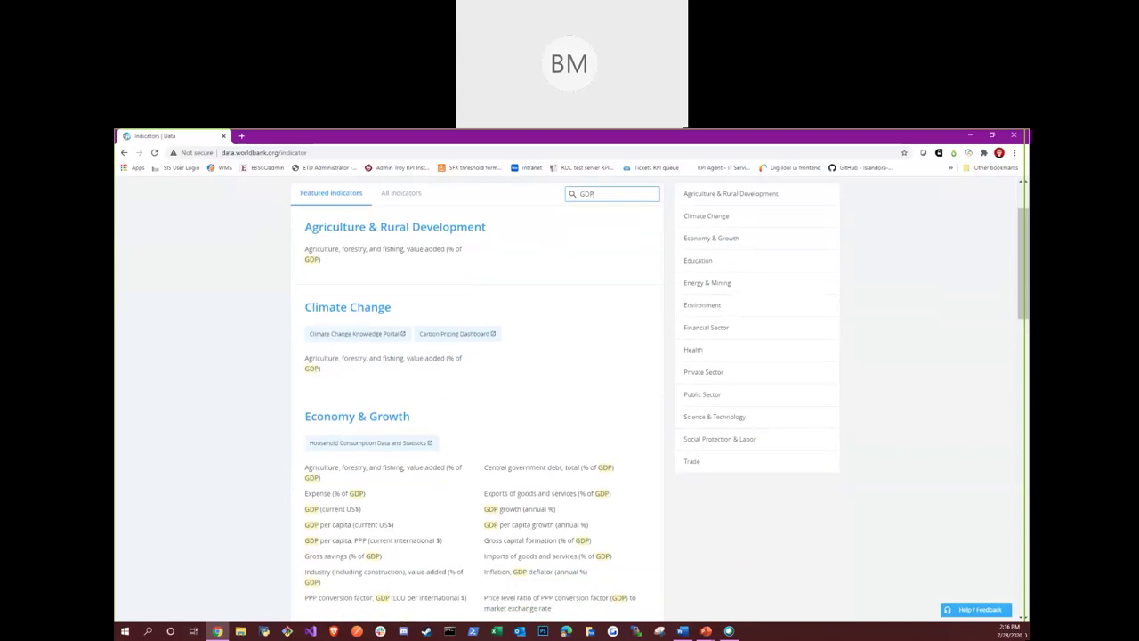
scroll(483, 425, "down", 2)
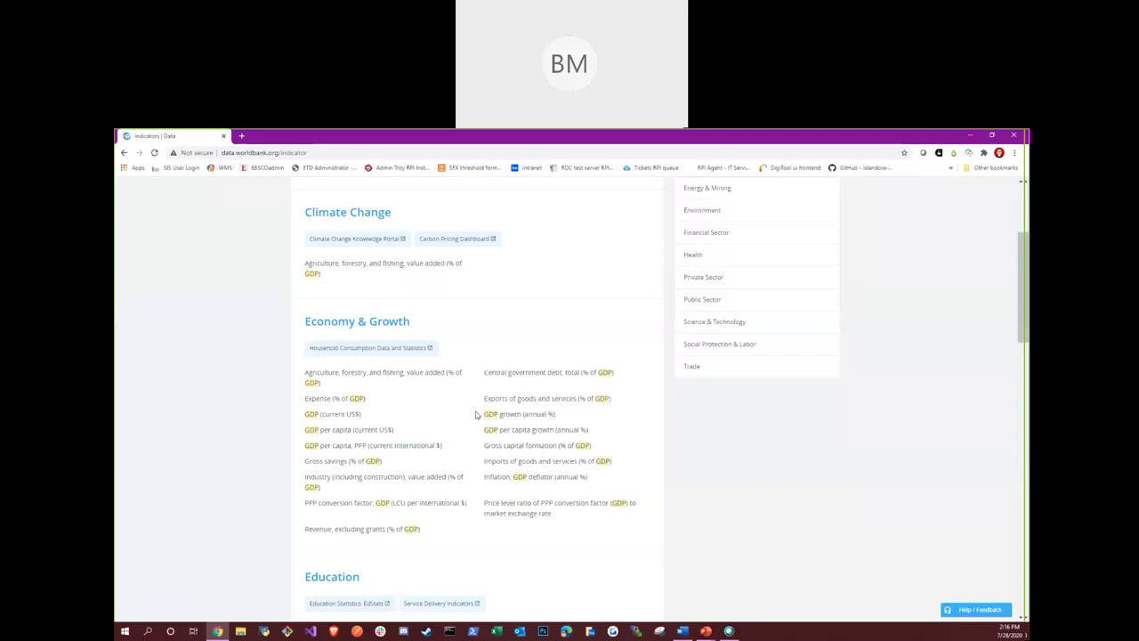
Open the GDP growth (annual %) indicator from Economy & Growth to chart world growth 1961–2019
left_click(522, 415)
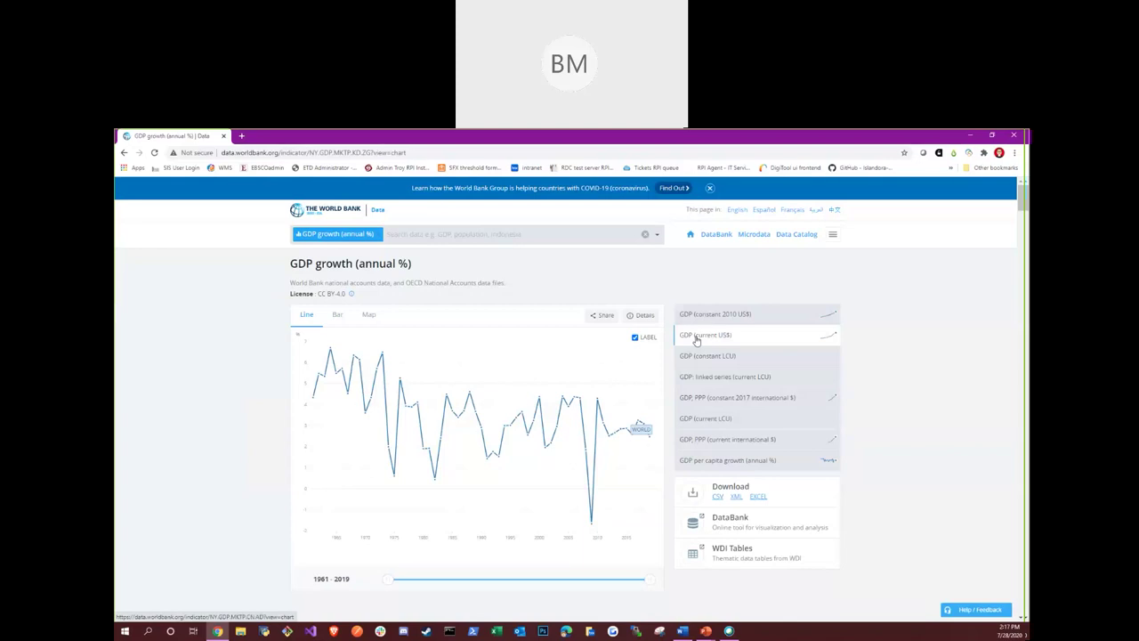
Switch to the GDP (current US$) indicator and scroll its country table to Iran, Islamic Rep
left_click(697, 336)
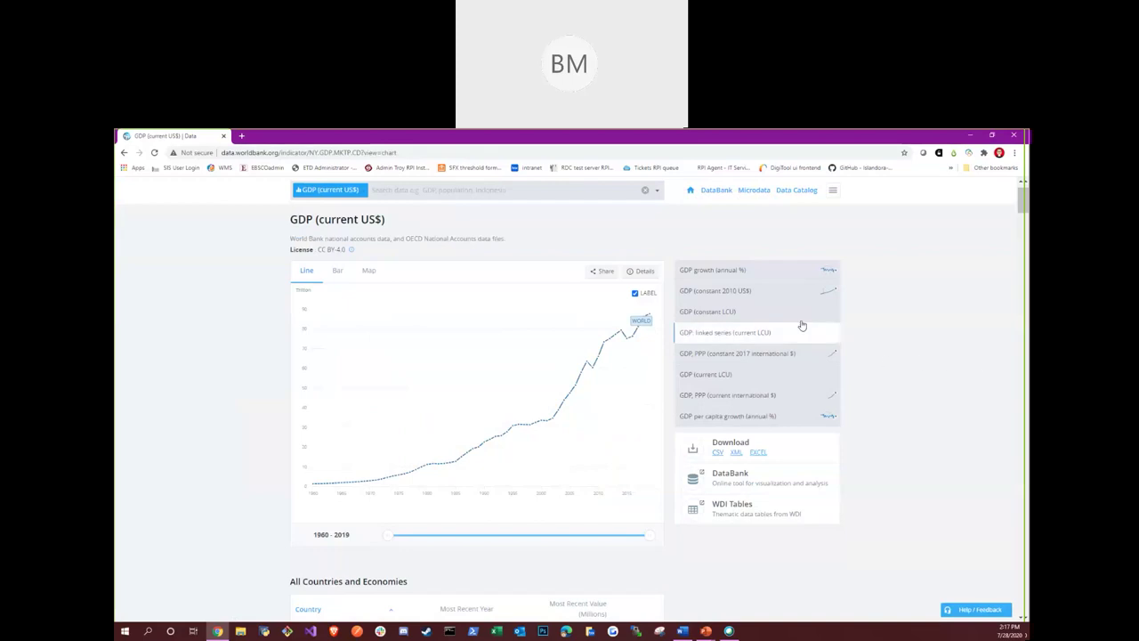
mouse_move(652, 317)
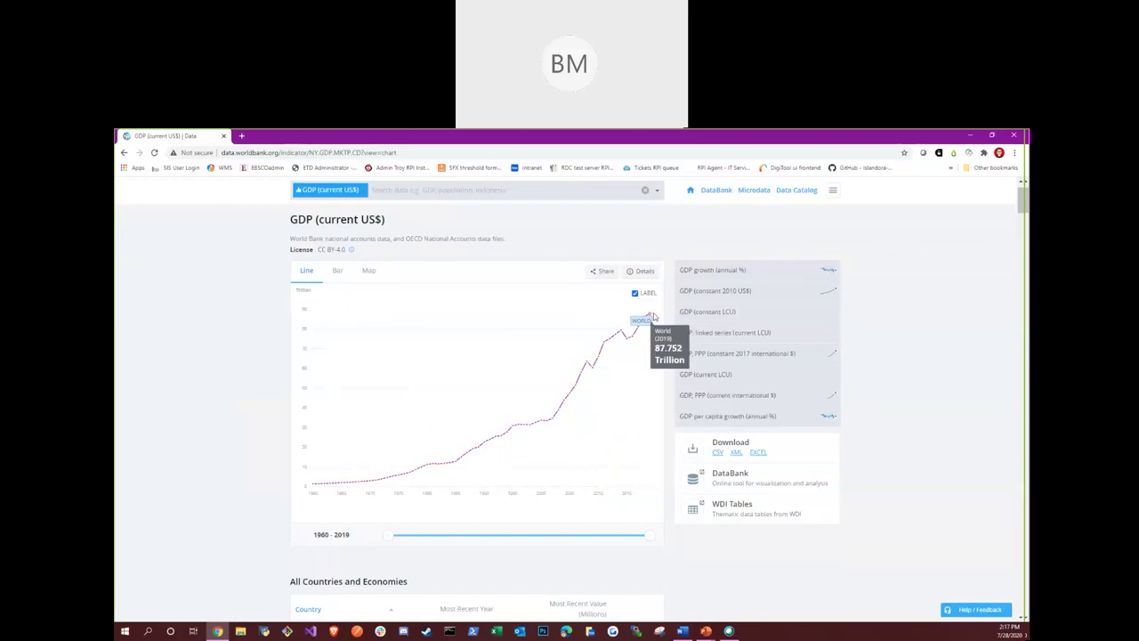
mouse_move(318, 492)
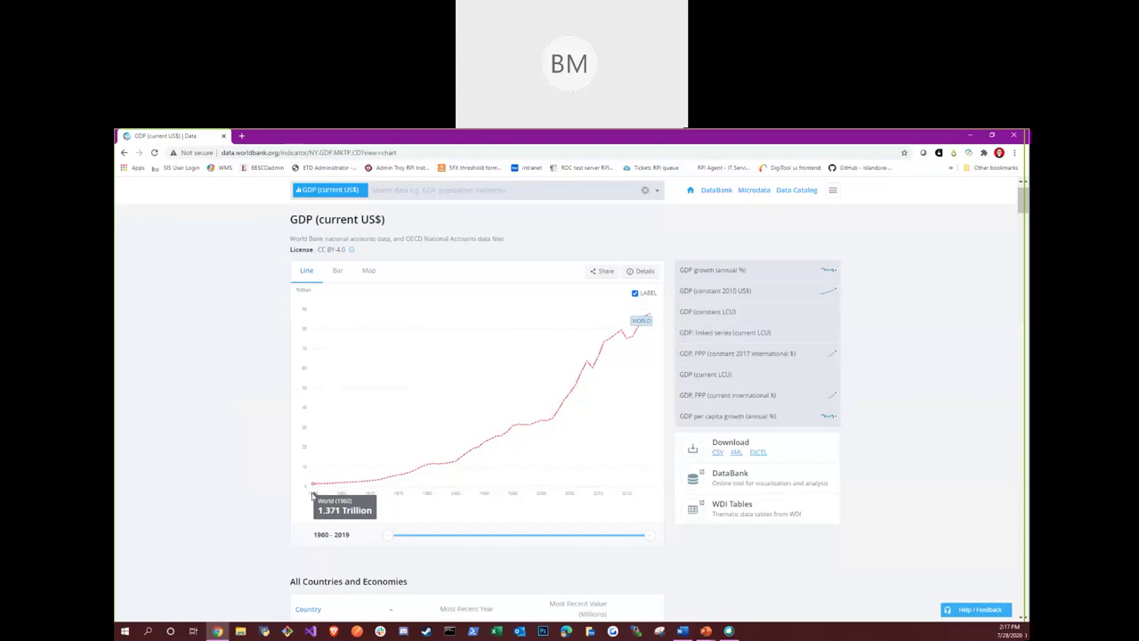
scroll(578, 445, "down", 5)
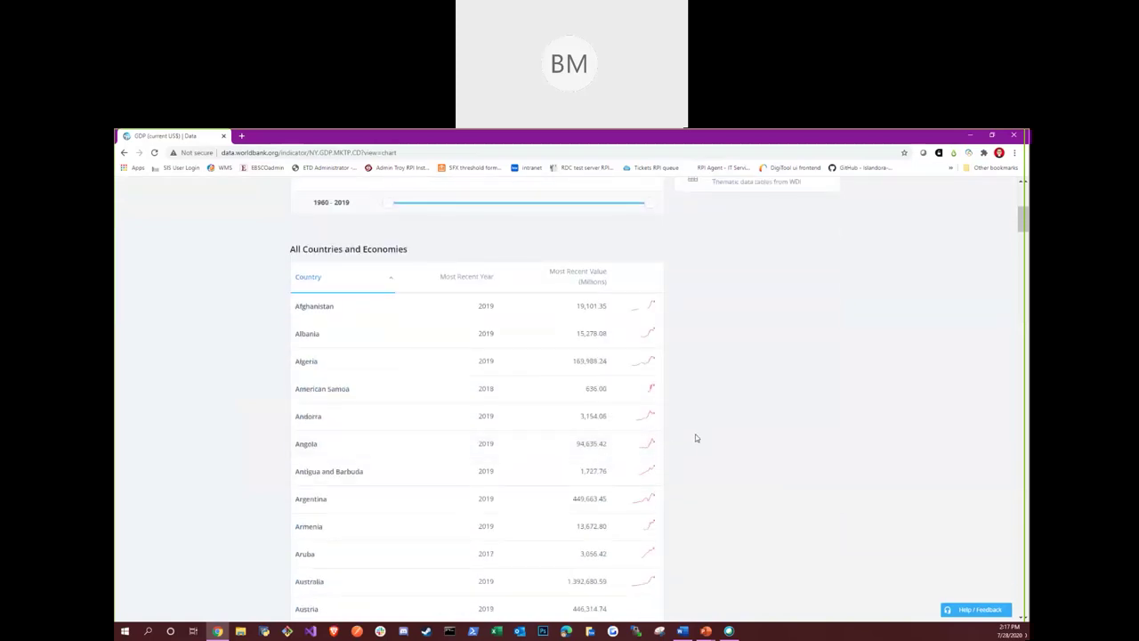
scroll(682, 446, "down", 4)
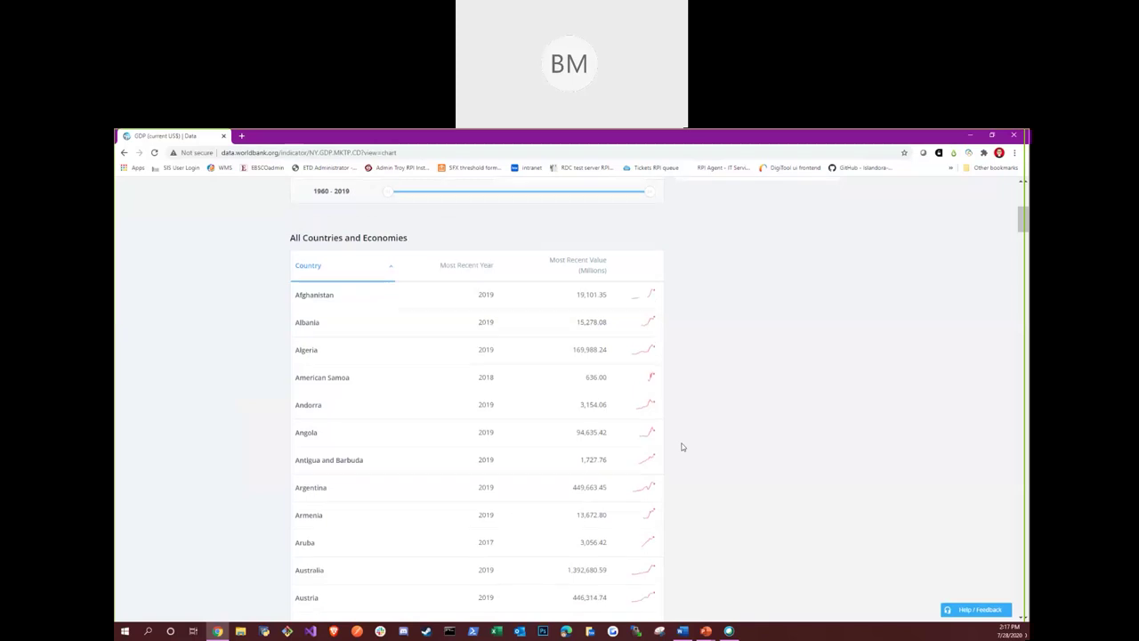
scroll(684, 446, "down", 9)
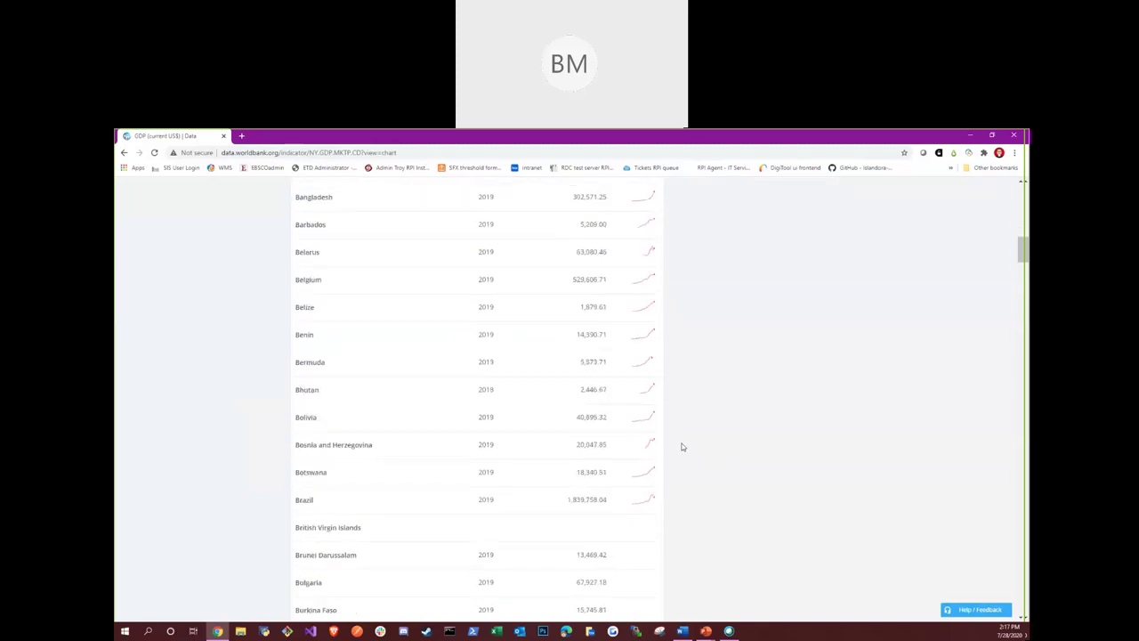
scroll(690, 453, "down", 8)
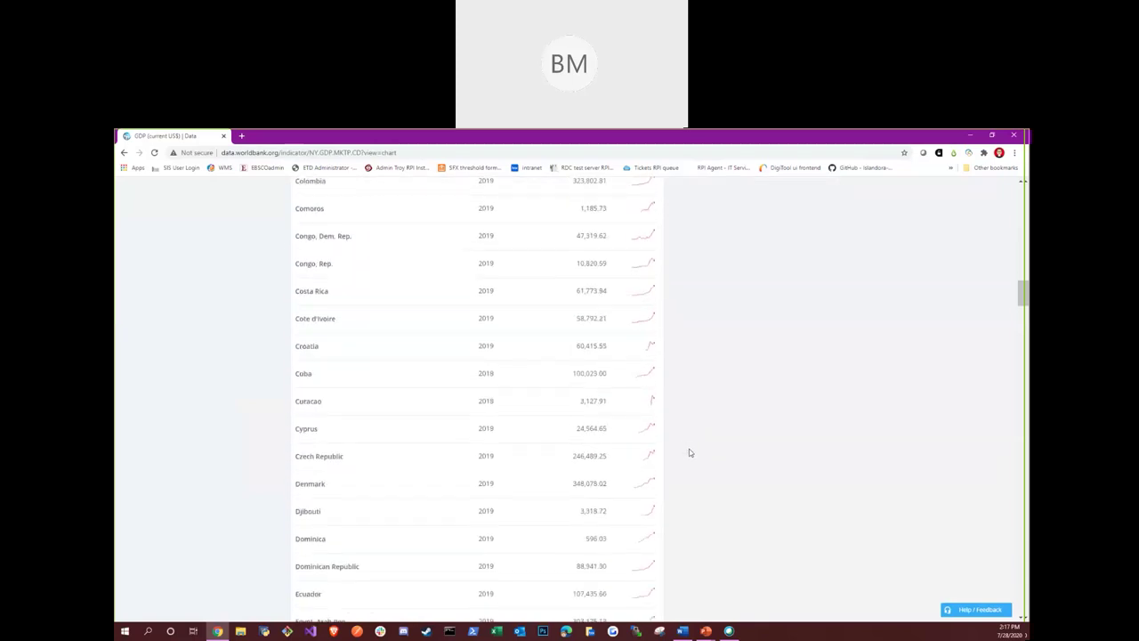
scroll(695, 455, "down", 6)
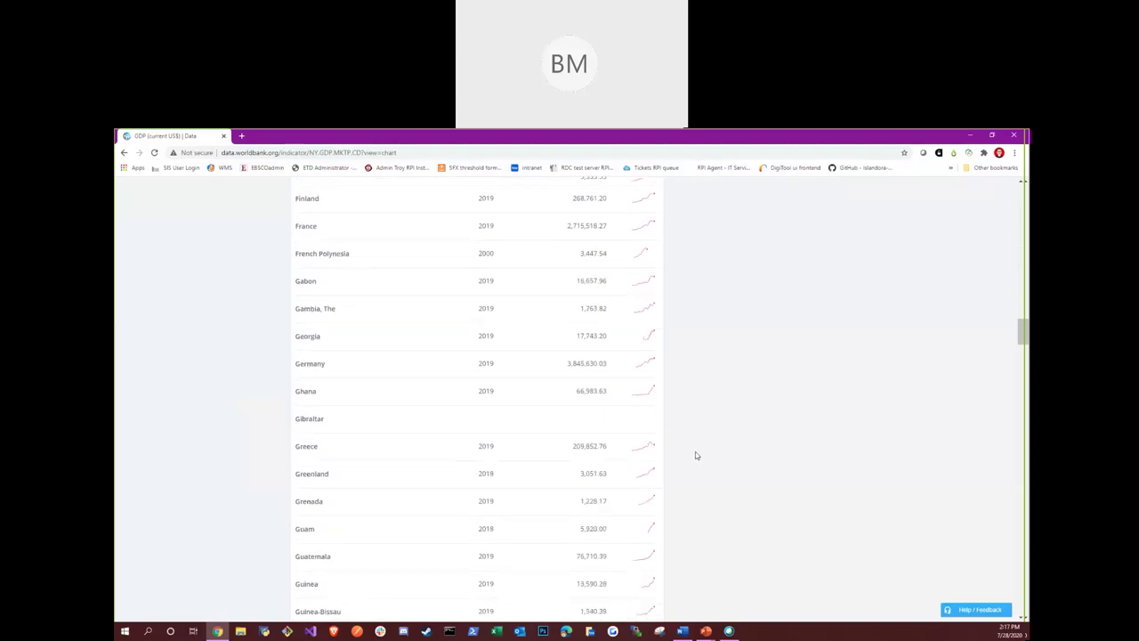
scroll(700, 459, "down", 4)
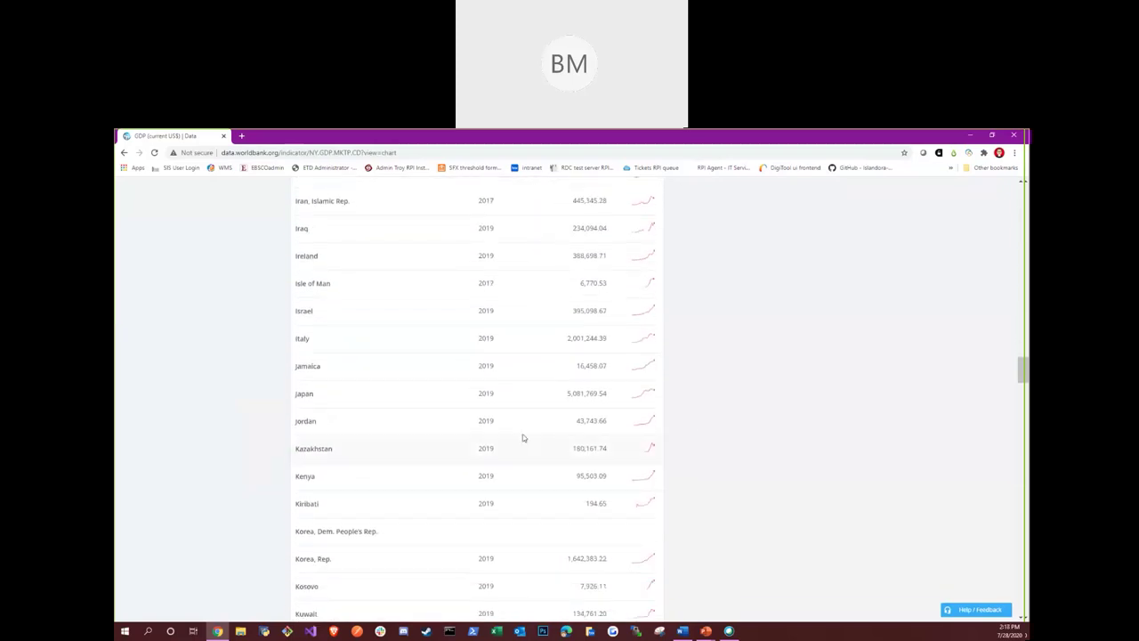
scroll(374, 415, "up", 1)
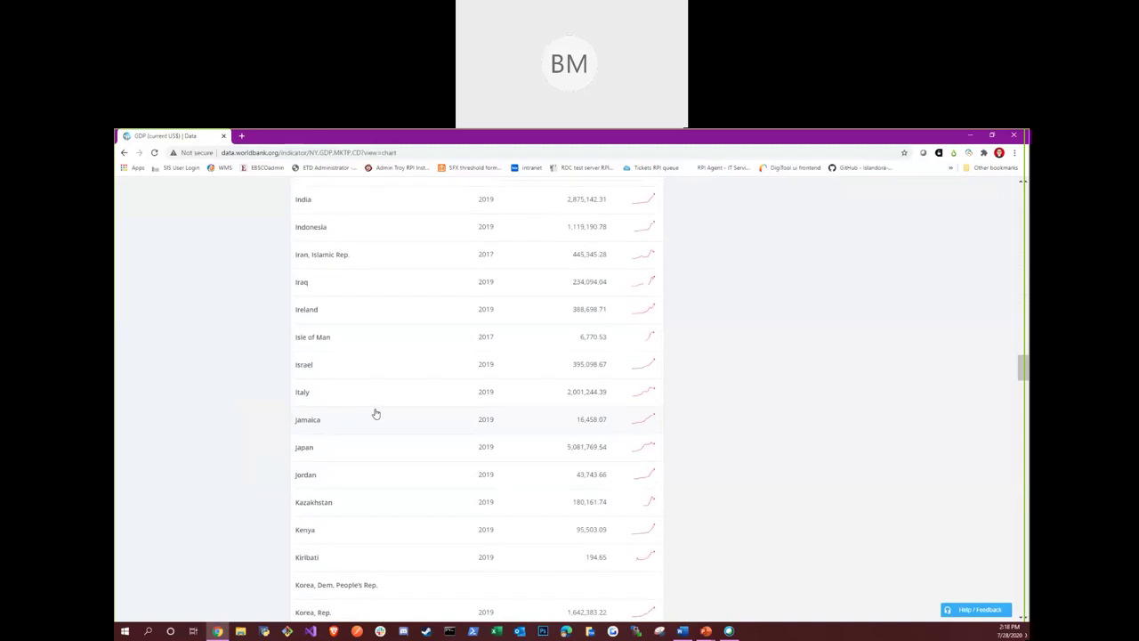
scroll(353, 362, "up", 1)
View Iran's GDP page, return to all countries, and download the GDP data as XML
left_click(328, 301)
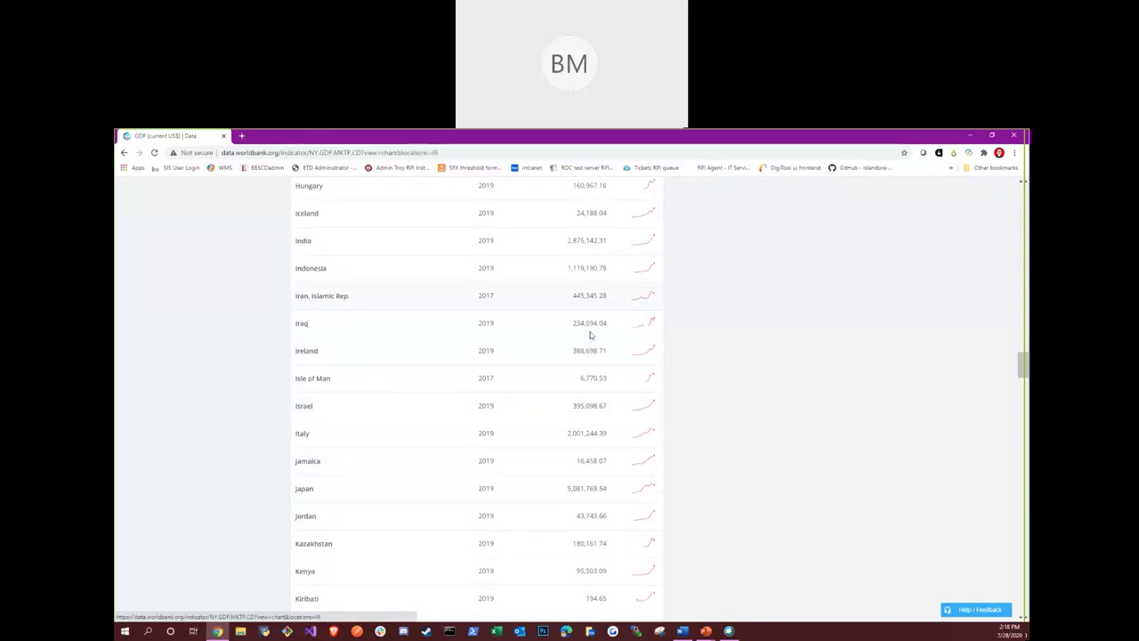
scroll(690, 314, "down", 1)
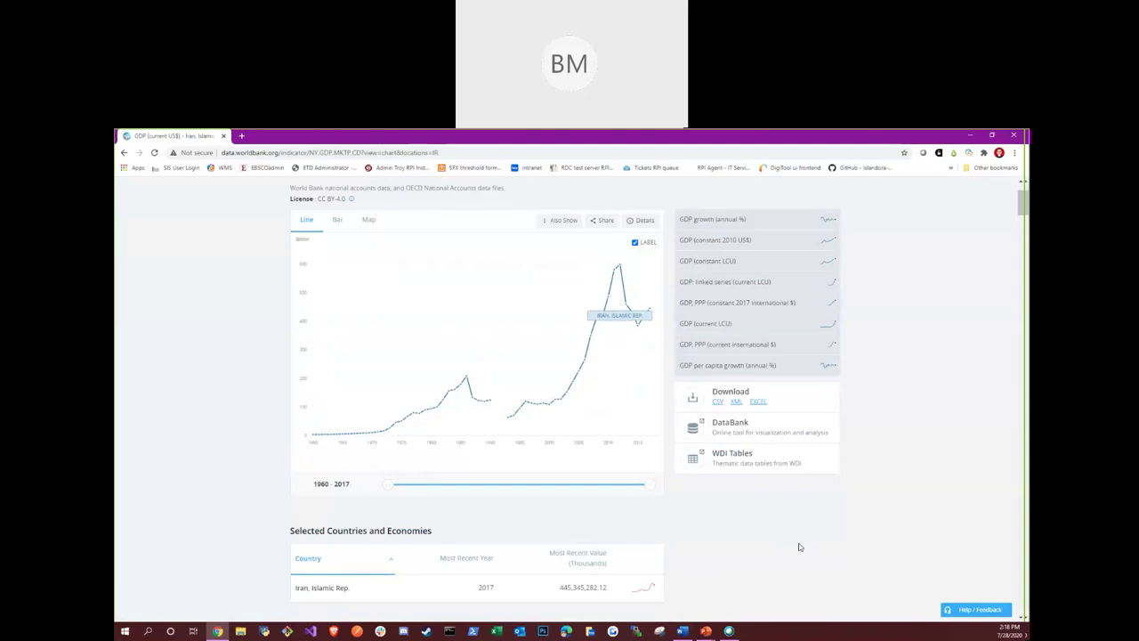
left_click(124, 152)
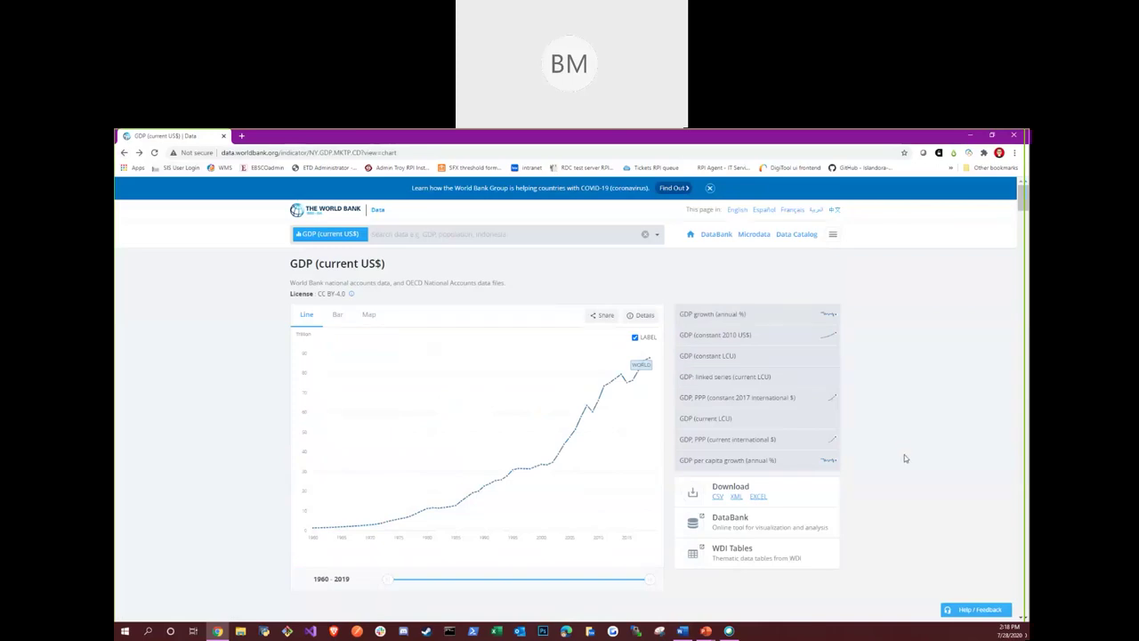
scroll(926, 471, "down", 3)
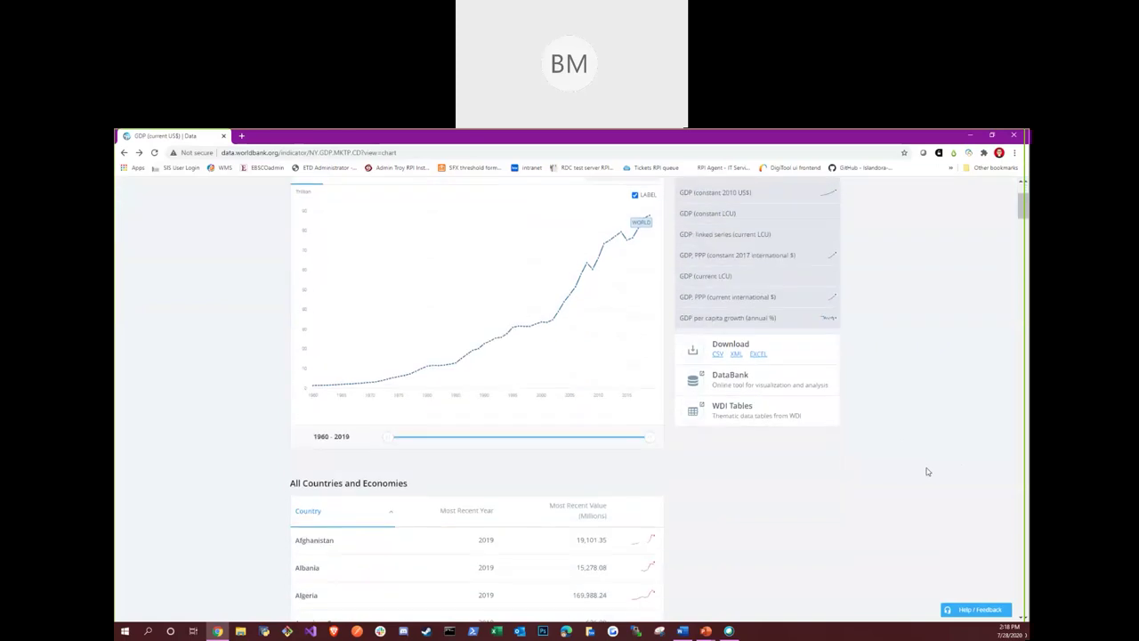
left_click(734, 355)
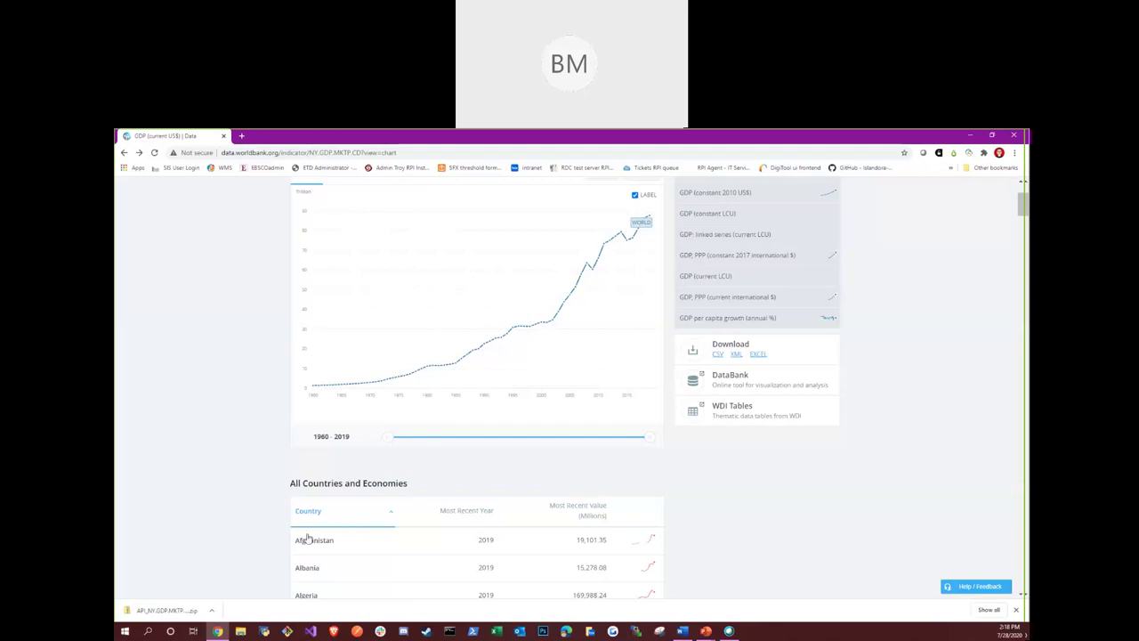
Open the downloaded API_NY.GDP.MKTP zip and launch its XML document in oXygen
left_click(201, 616)
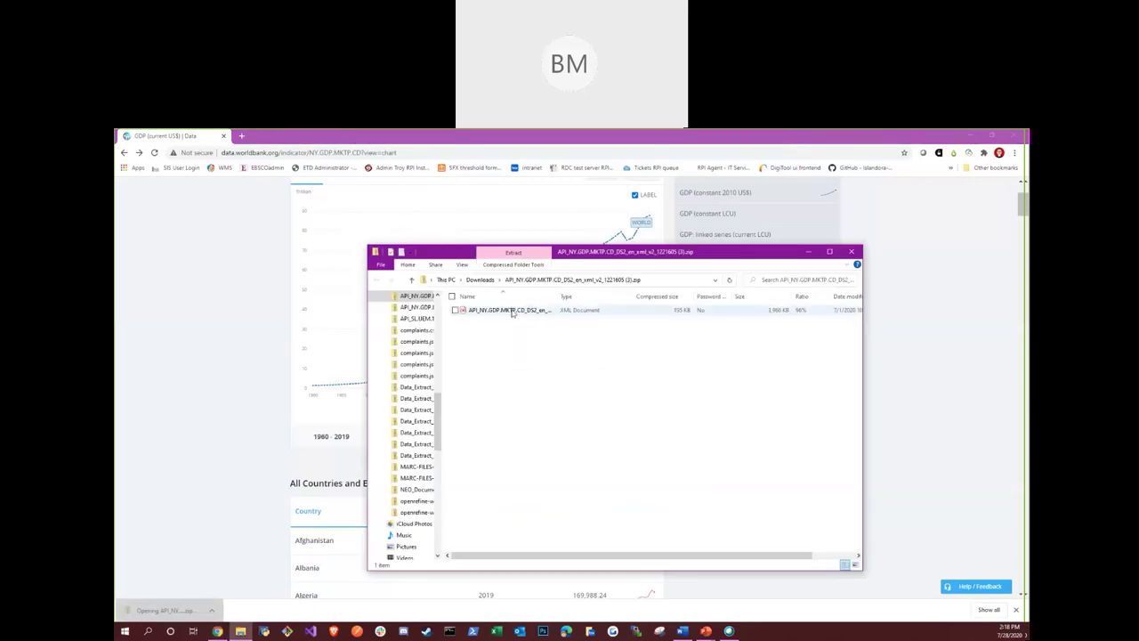
left_click(513, 312)
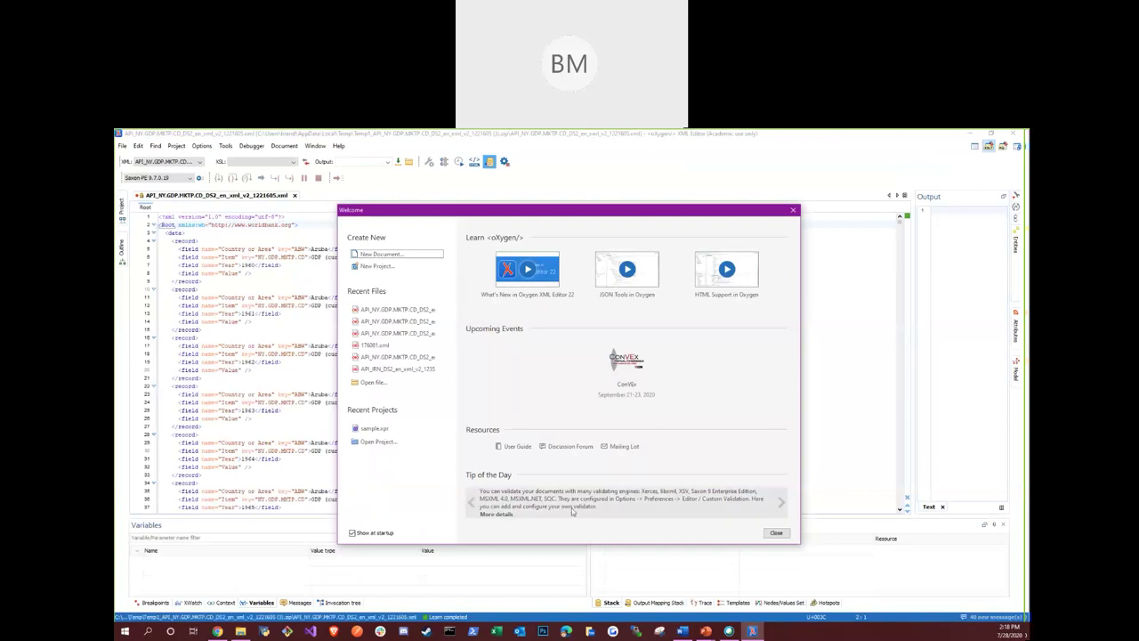
Dismiss oXygen's Welcome dialog, scroll through the country, year and value records, then exit oXygen
left_click(776, 533)
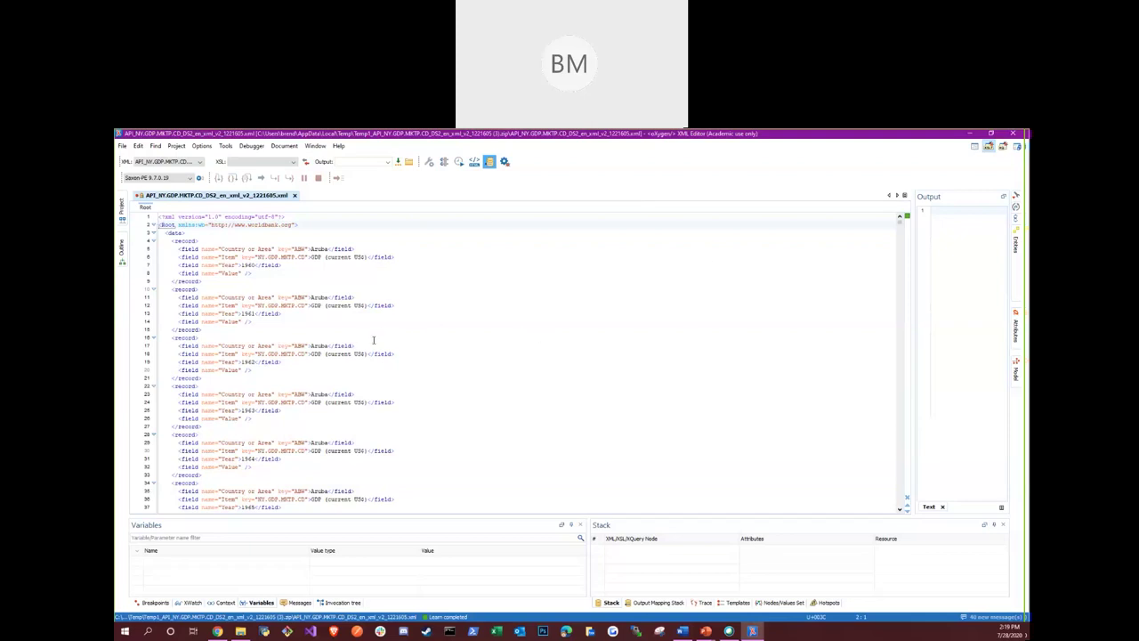
scroll(374, 338, "down", 5)
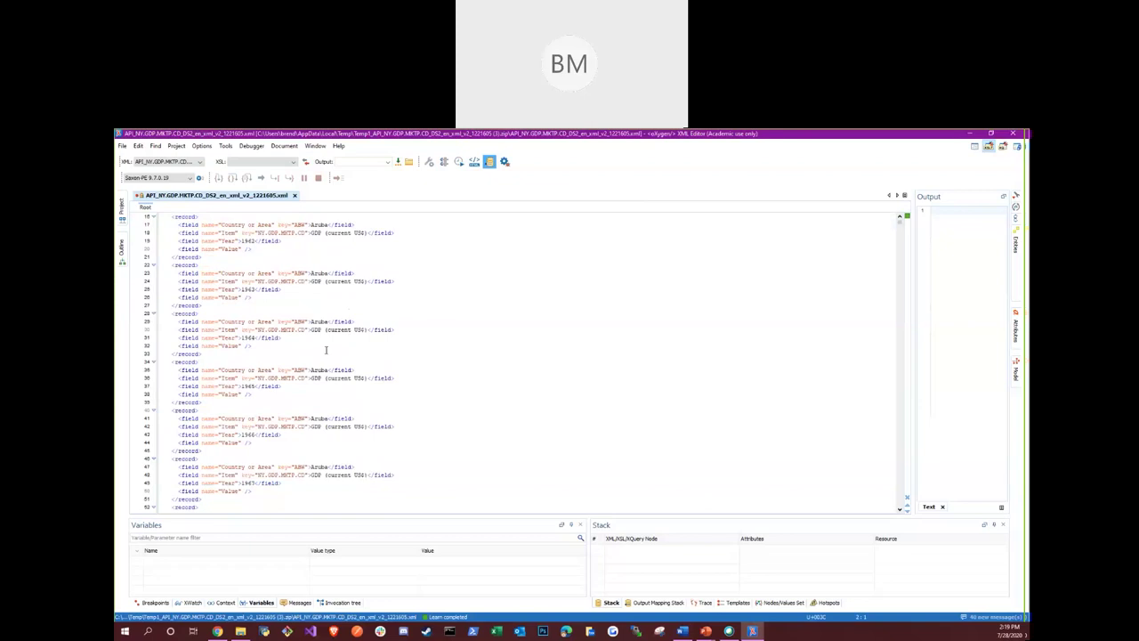
scroll(329, 347, "down", 5)
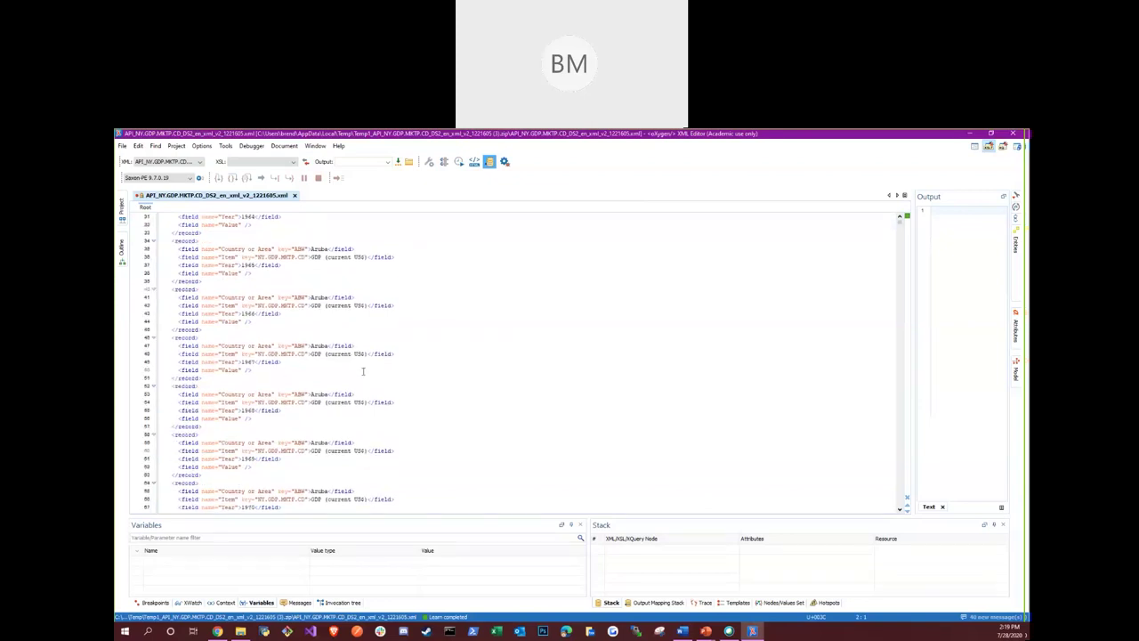
scroll(406, 362, "down", 3)
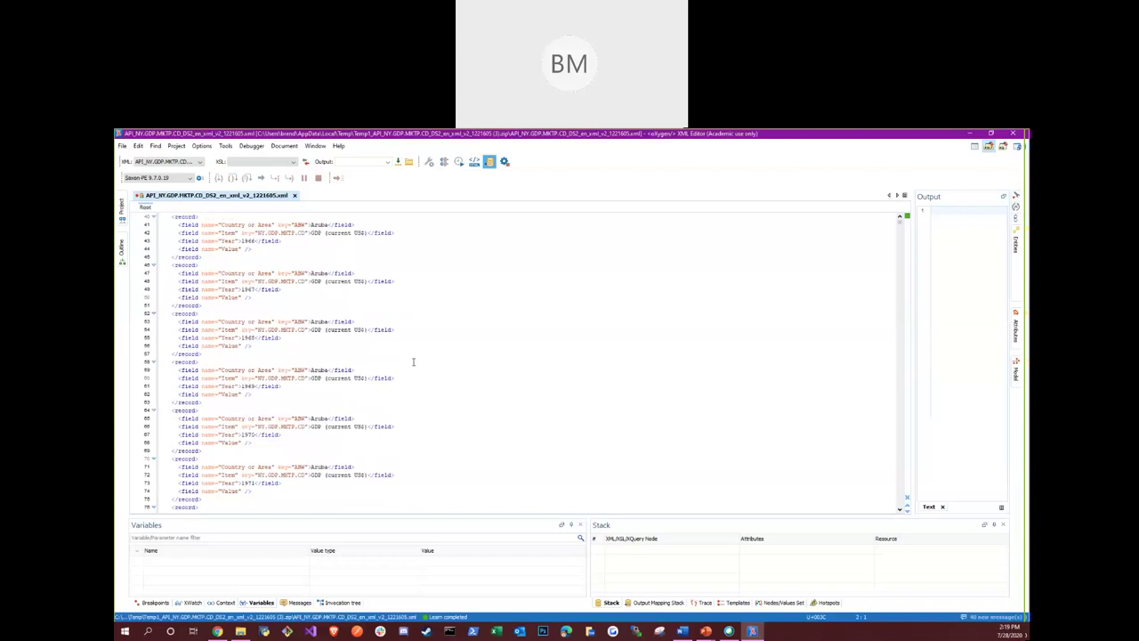
scroll(423, 349, "down", 5)
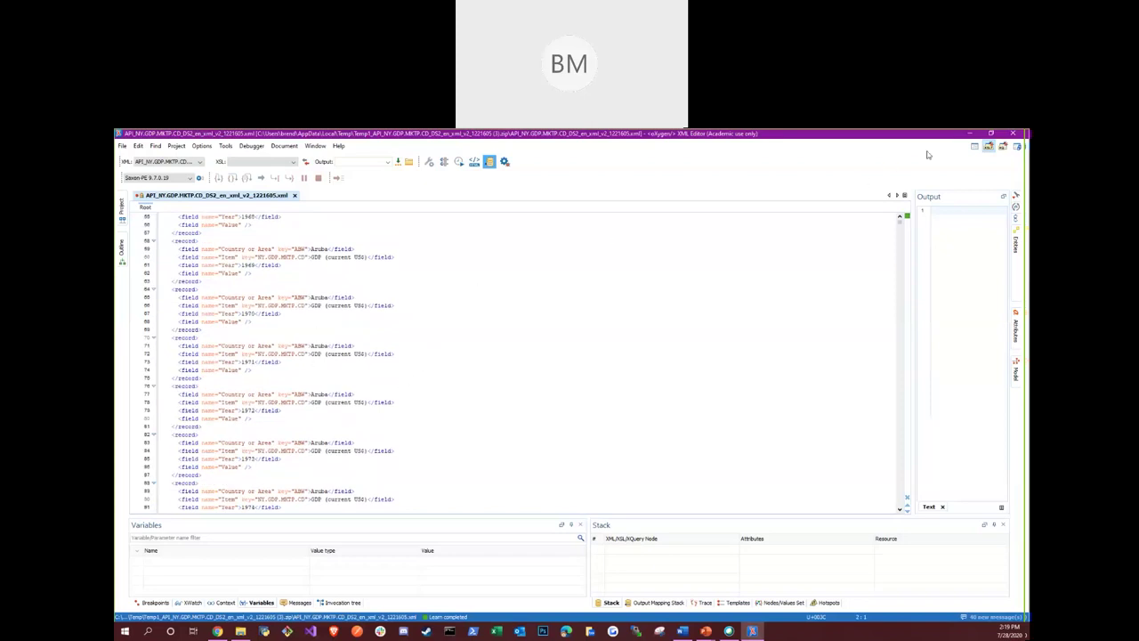
left_click(1012, 132)
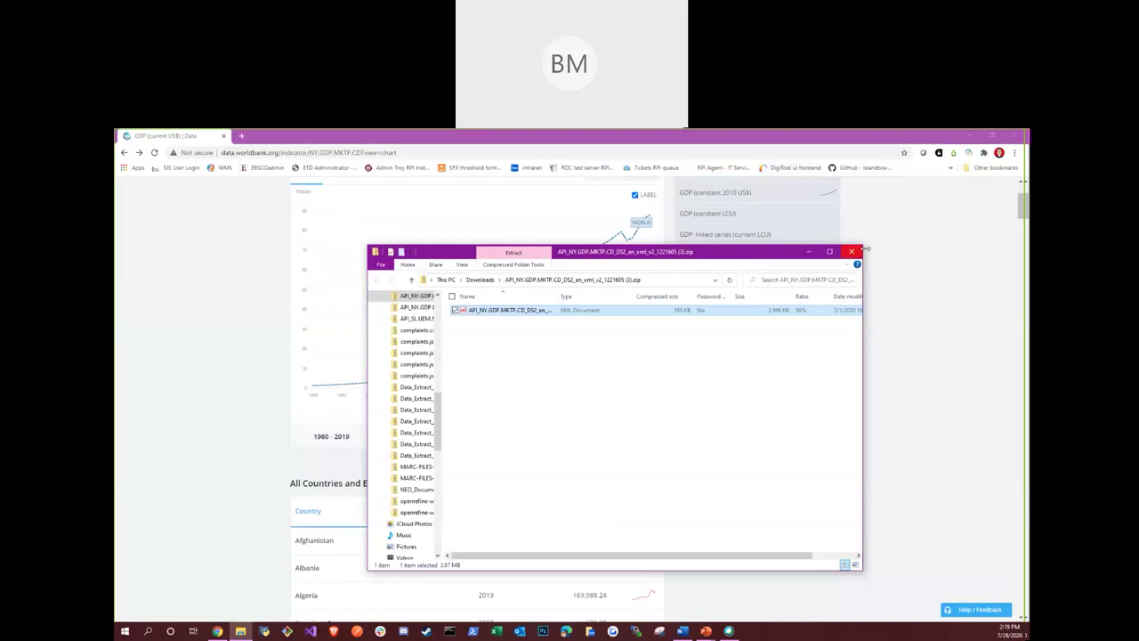
Close the zip's Explorer window and Chrome, then advance the slideshow to slide 9
left_click(852, 252)
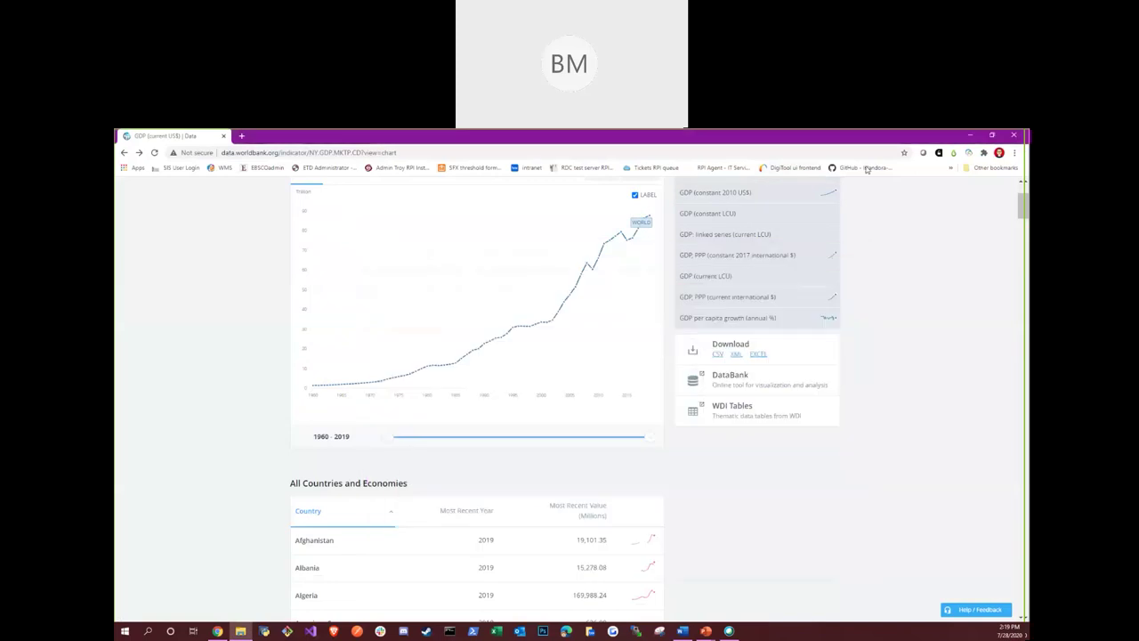
left_click(1014, 136)
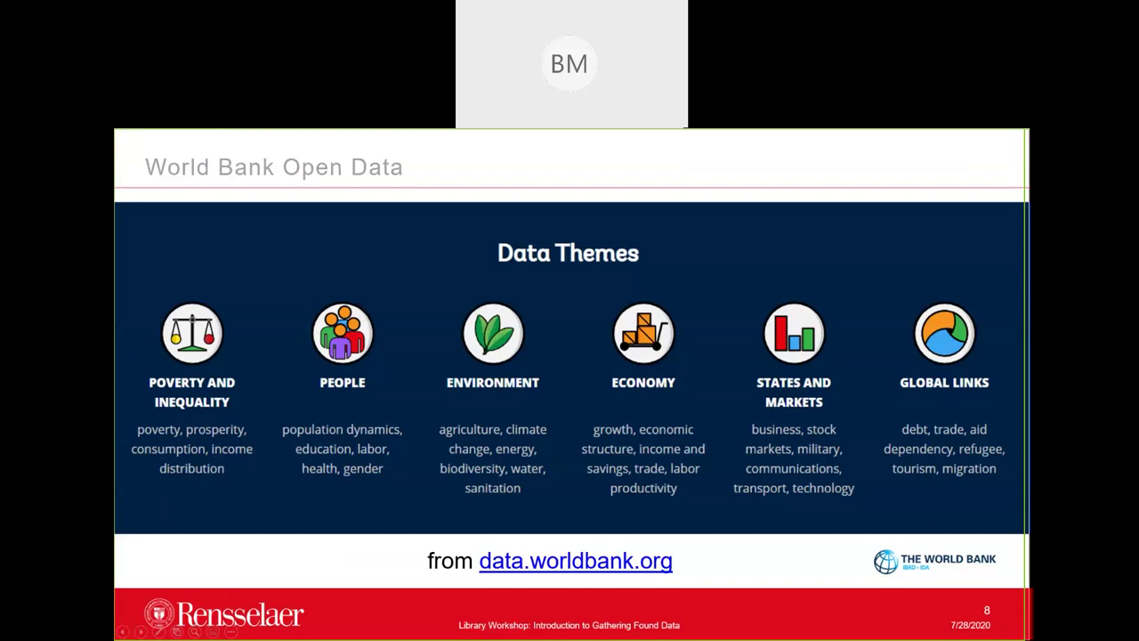
key("Right")
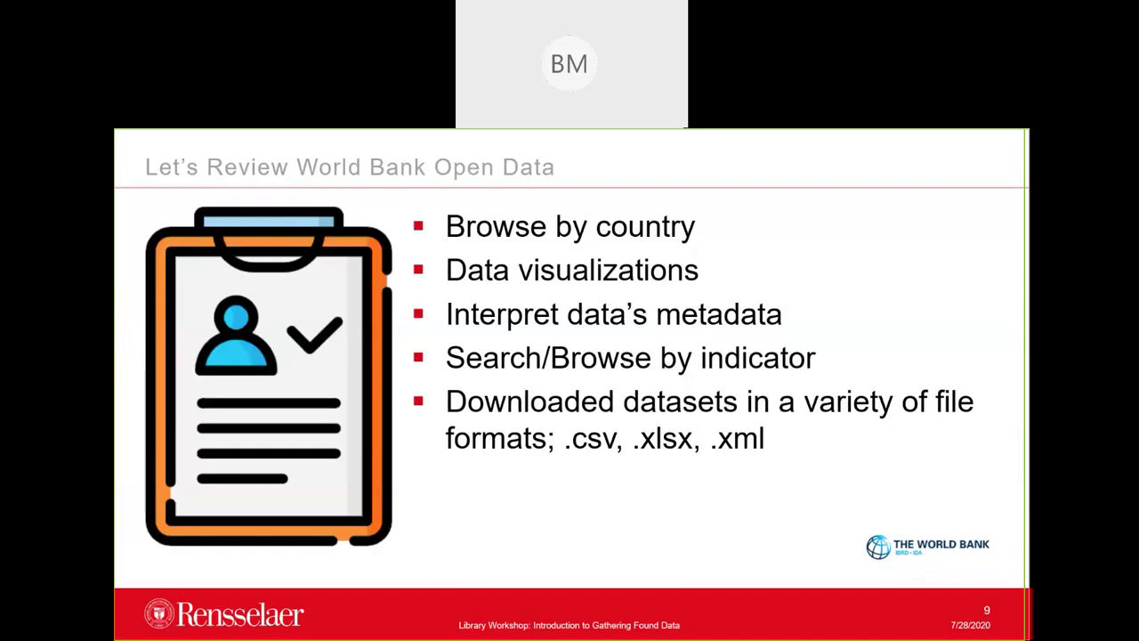
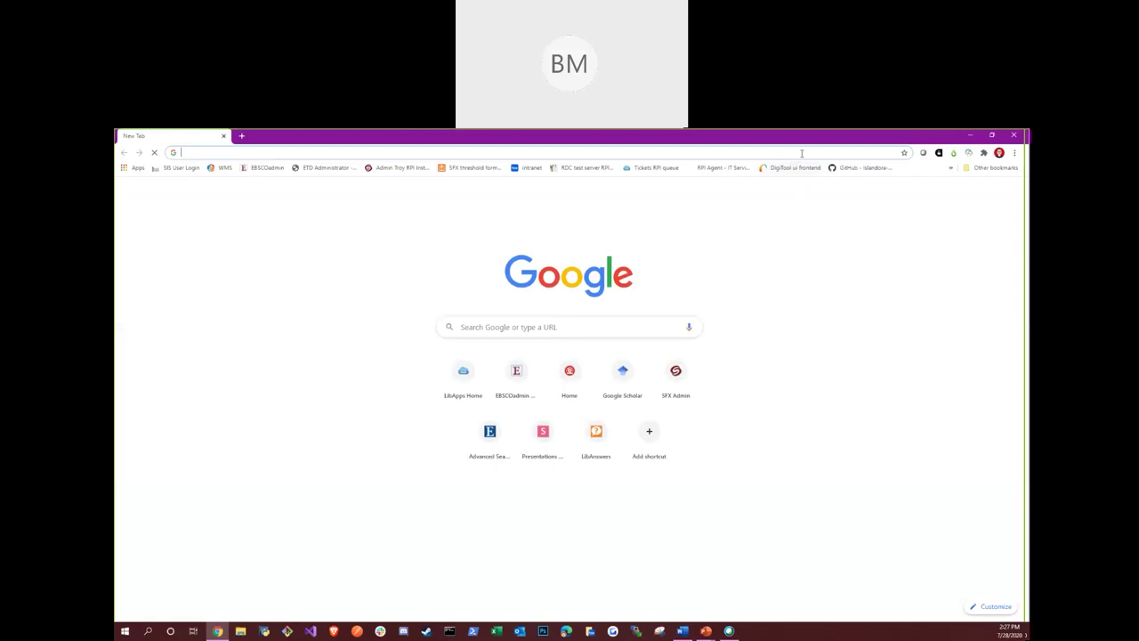
Load library.rpi.edu in Chrome, correcting the mistyped address before submitting it
left_click(801, 153)
left_click(950, 372)
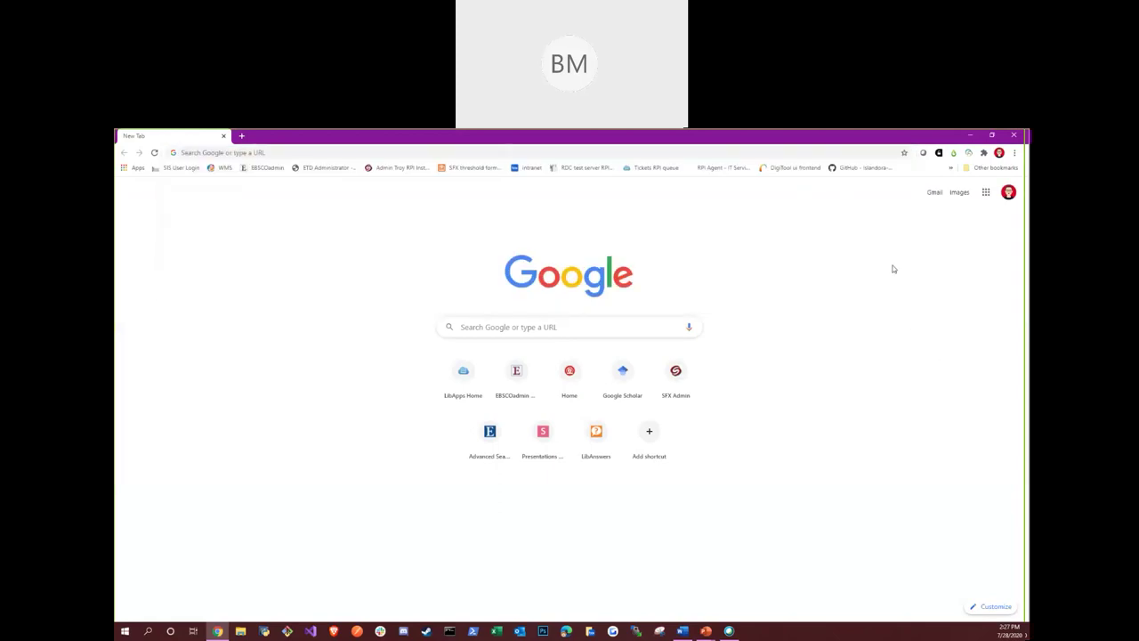
left_click(810, 152)
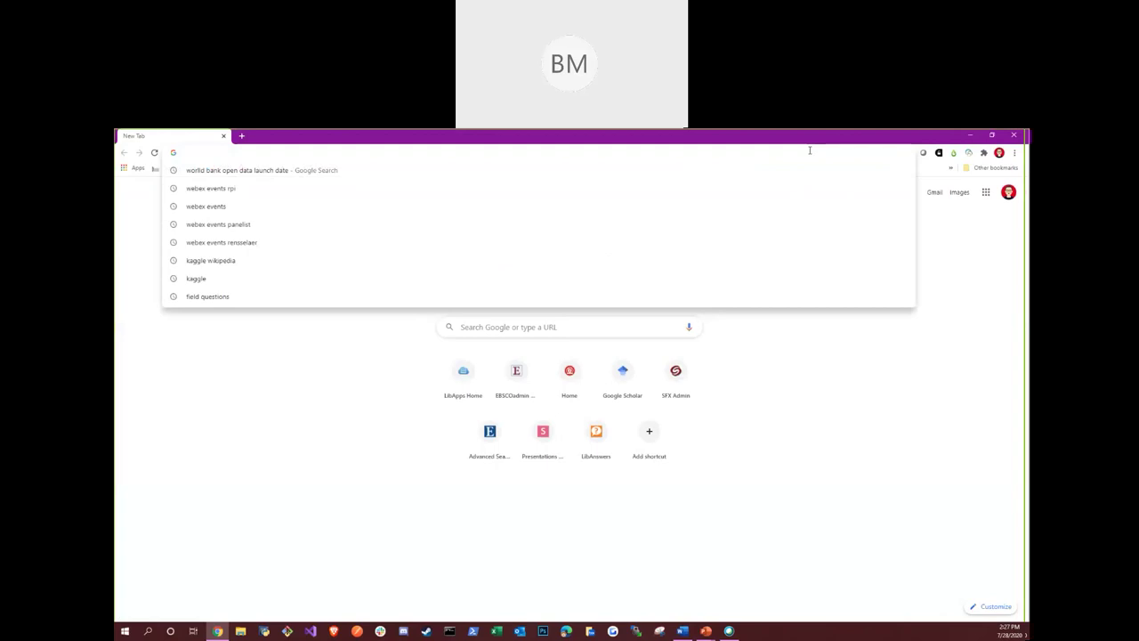
type("libaa")
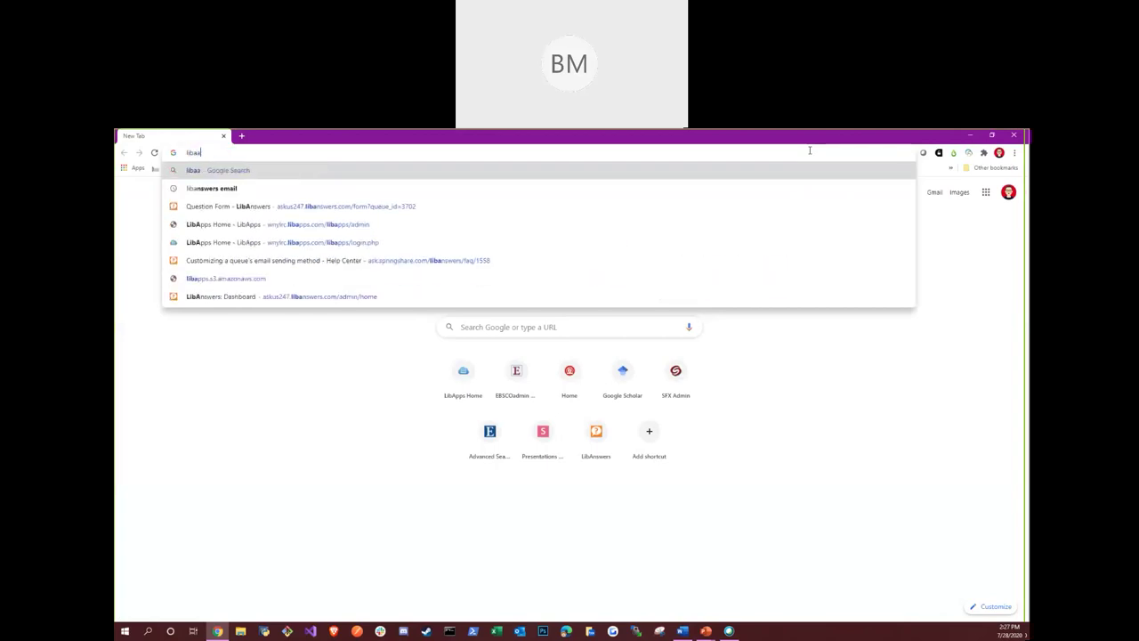
key("BackSpace")
key("BackSpace")
type("rary")
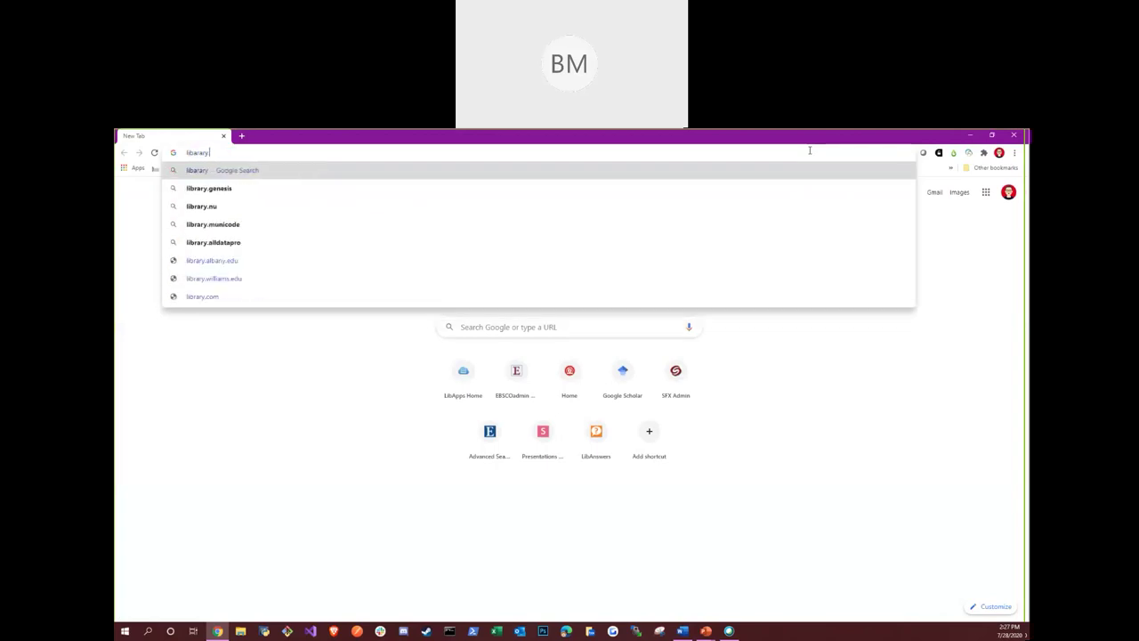
type(".rpi.edu")
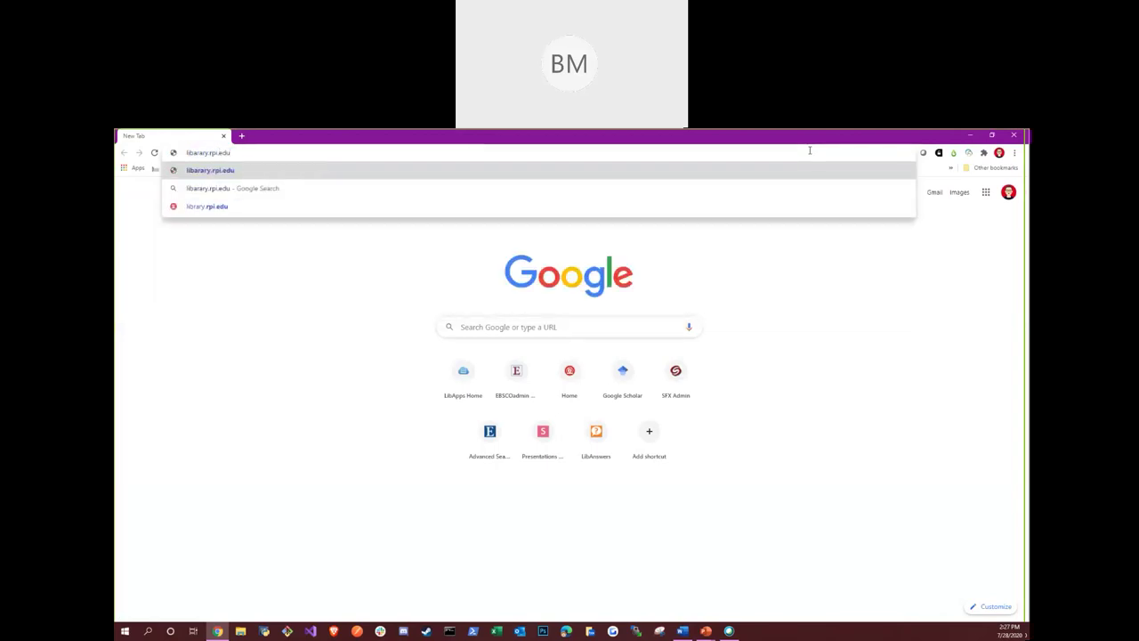
key("Left")
key("Left")
key("Left")
key("Left")
key("Left")
key("Left")
key("Left")
key("Left")
key("Left")
key("Left")
key("Left")
key("BackSpace")
key("Return")
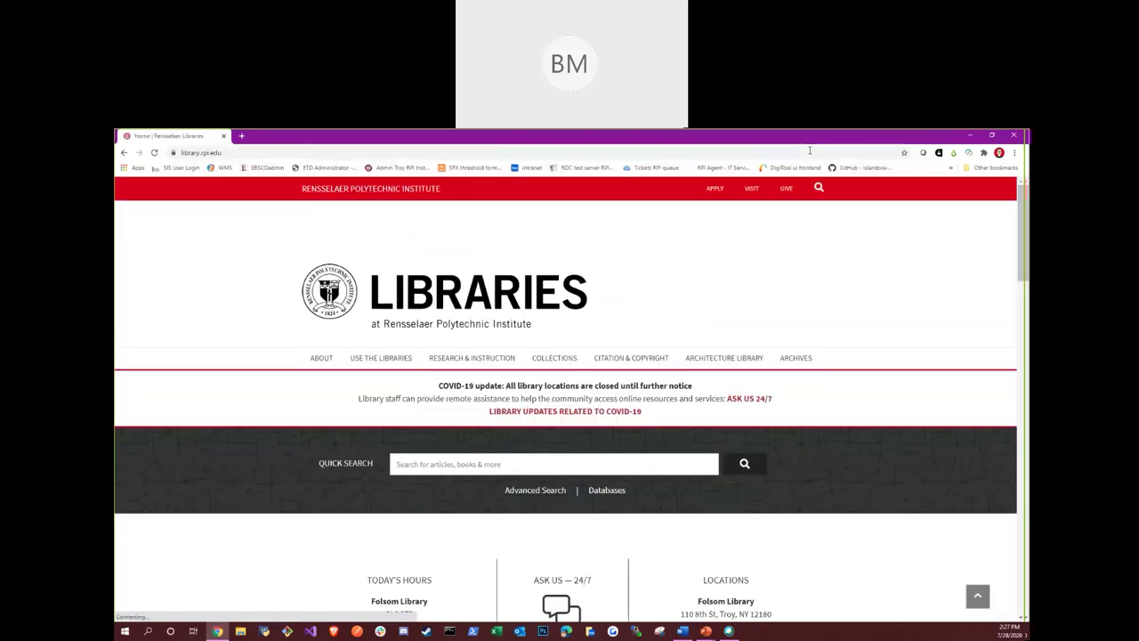
scroll(687, 312, "down", 1)
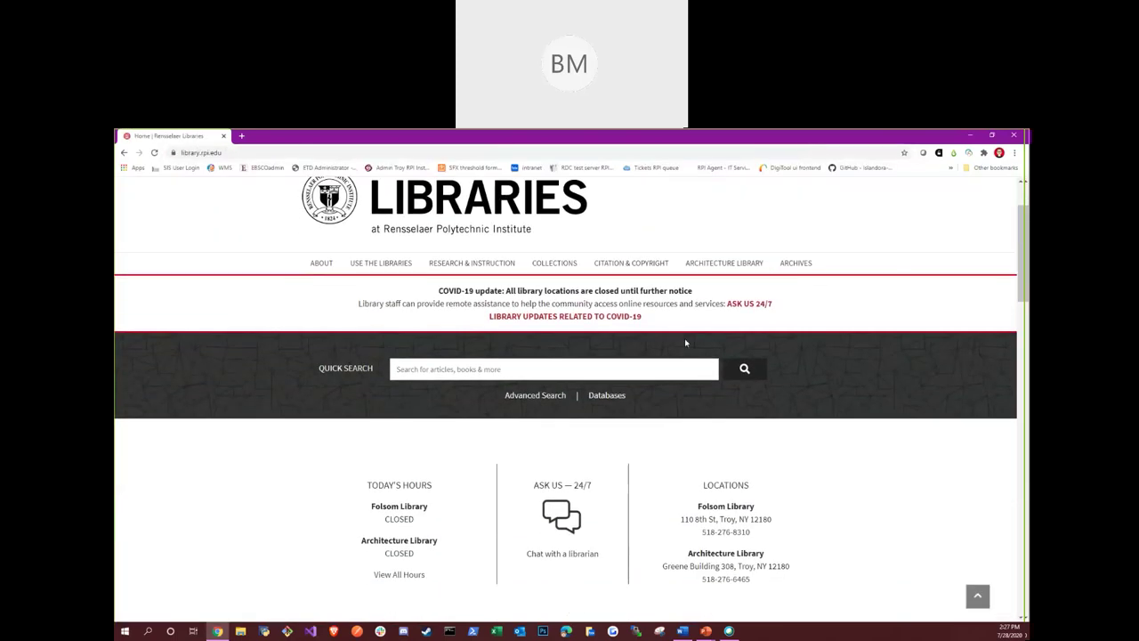
scroll(613, 403, "up", 1)
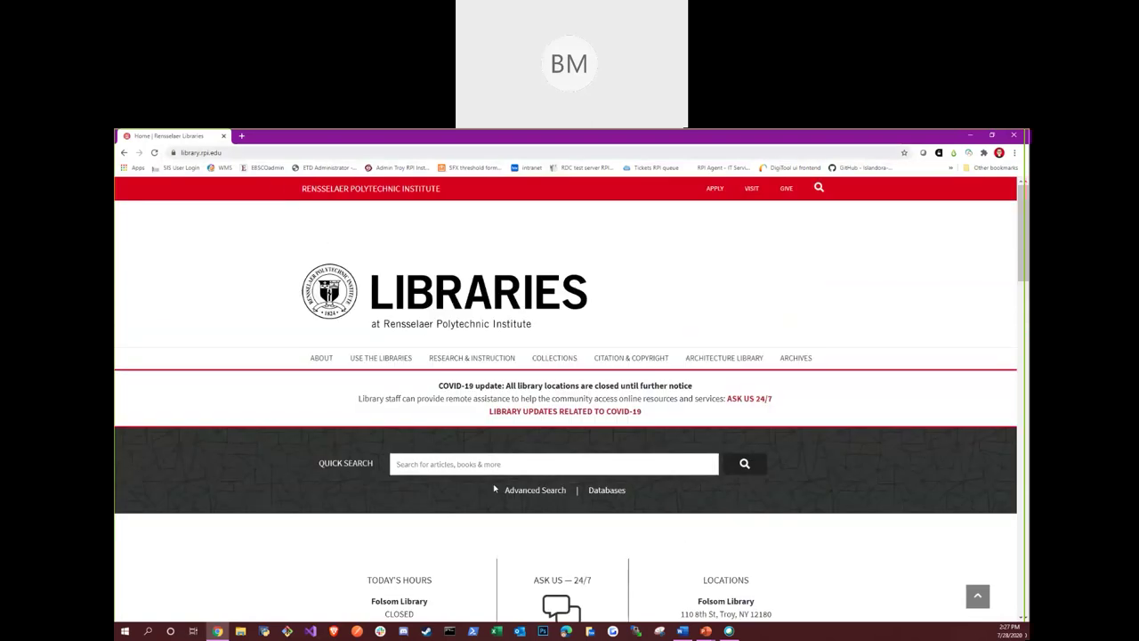
From the A-Z Databases list filtered to S, open Statistical Abstract of the U.S. (ProQuest)
left_click(608, 490)
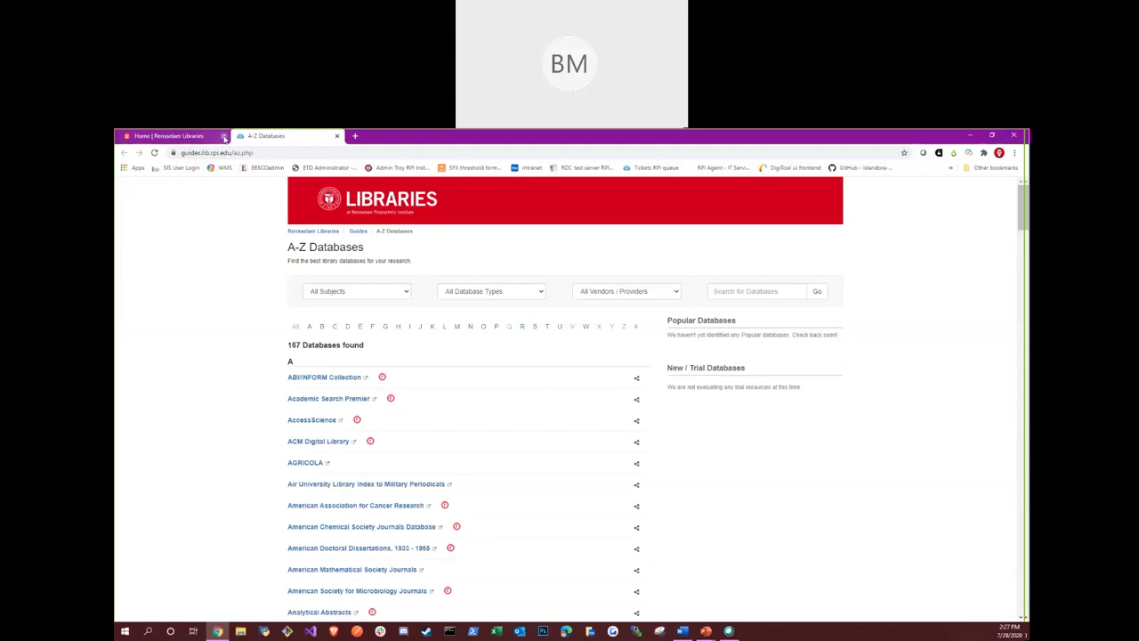
left_click(223, 137)
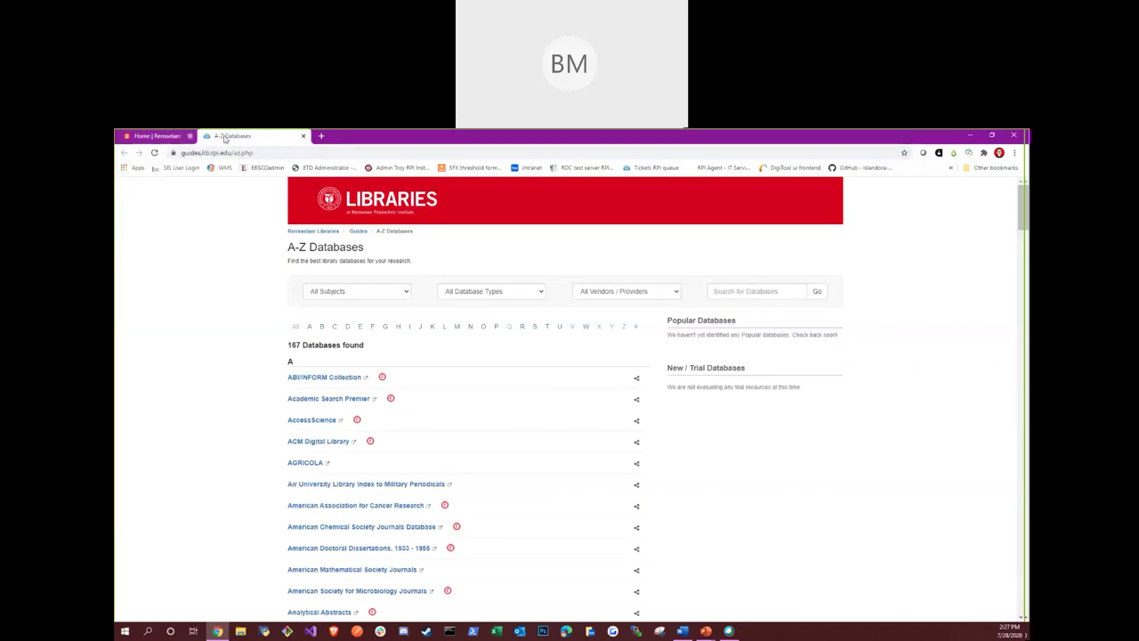
left_click(391, 298)
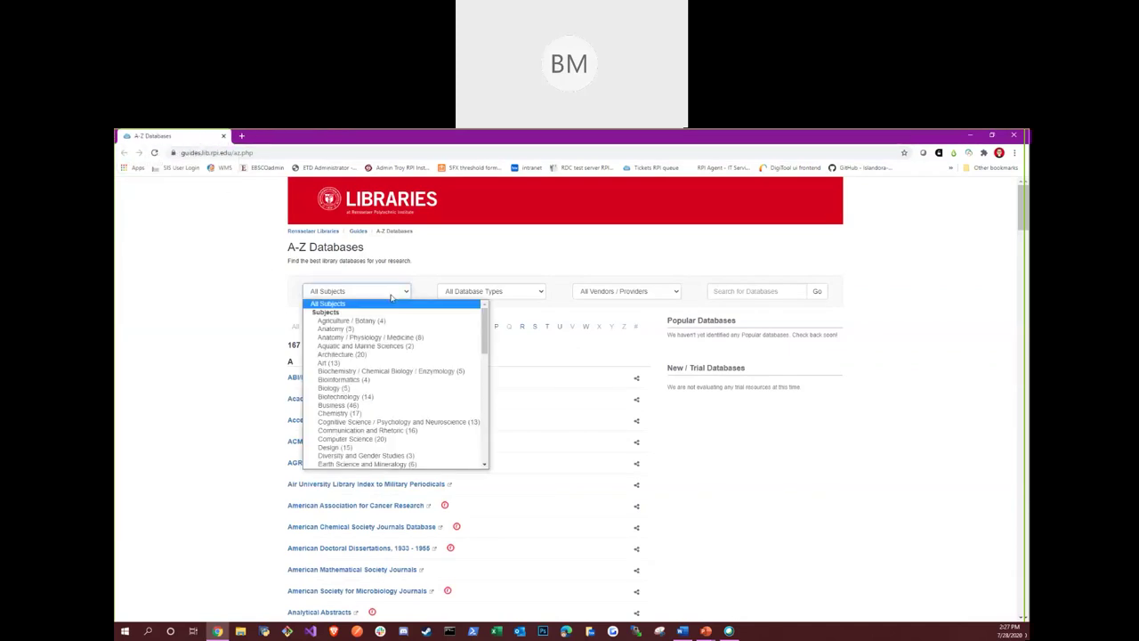
left_click(543, 292)
left_click(594, 276)
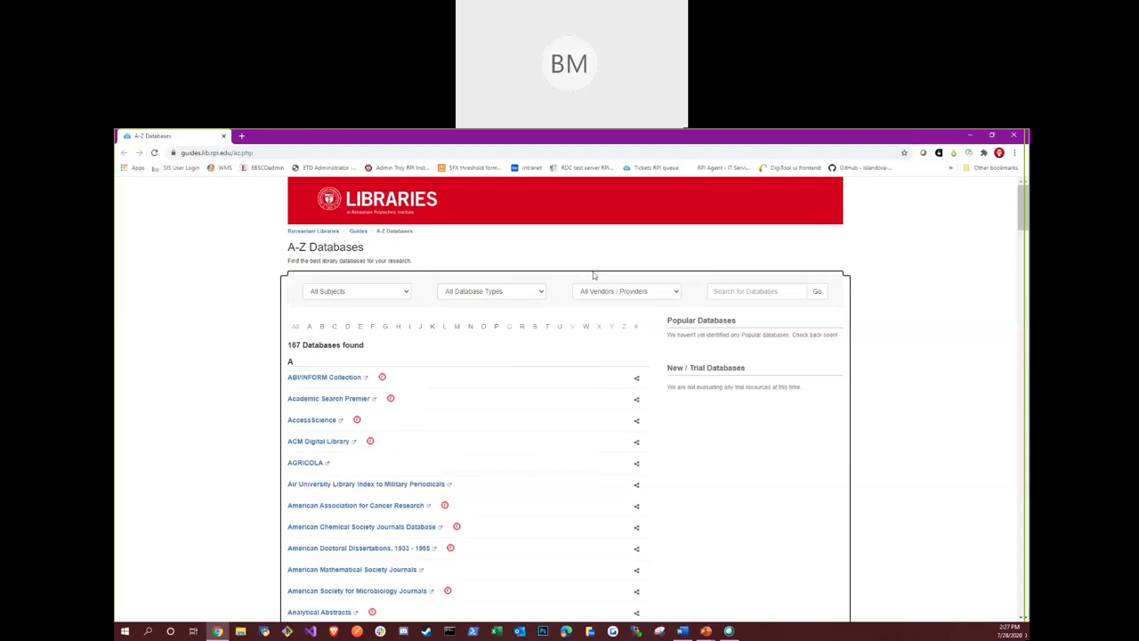
left_click(905, 300)
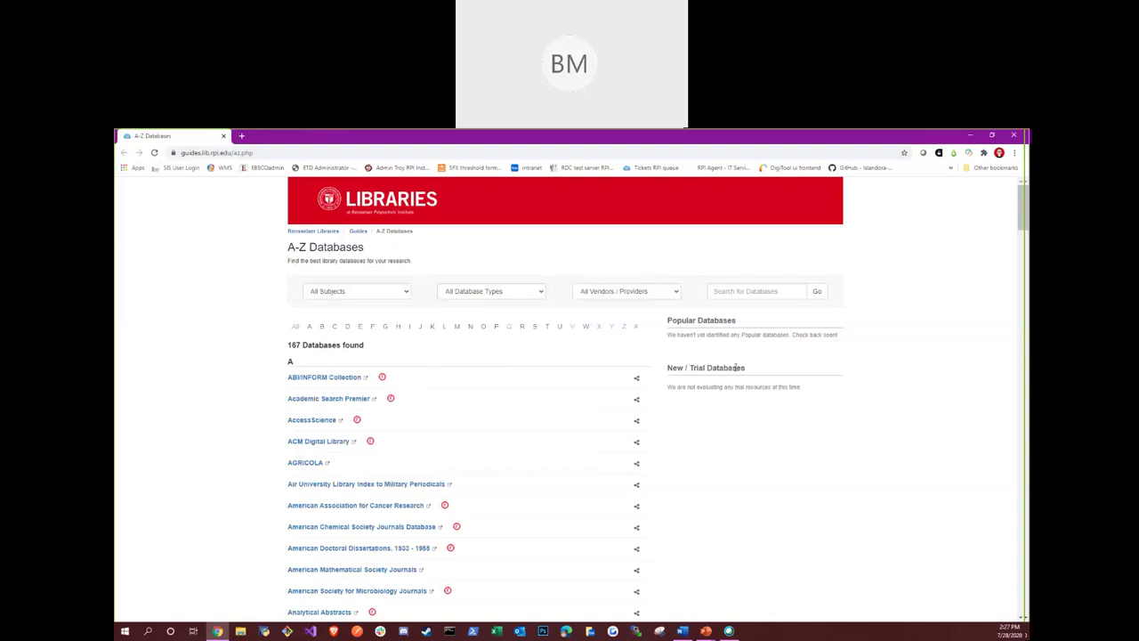
left_click(535, 327)
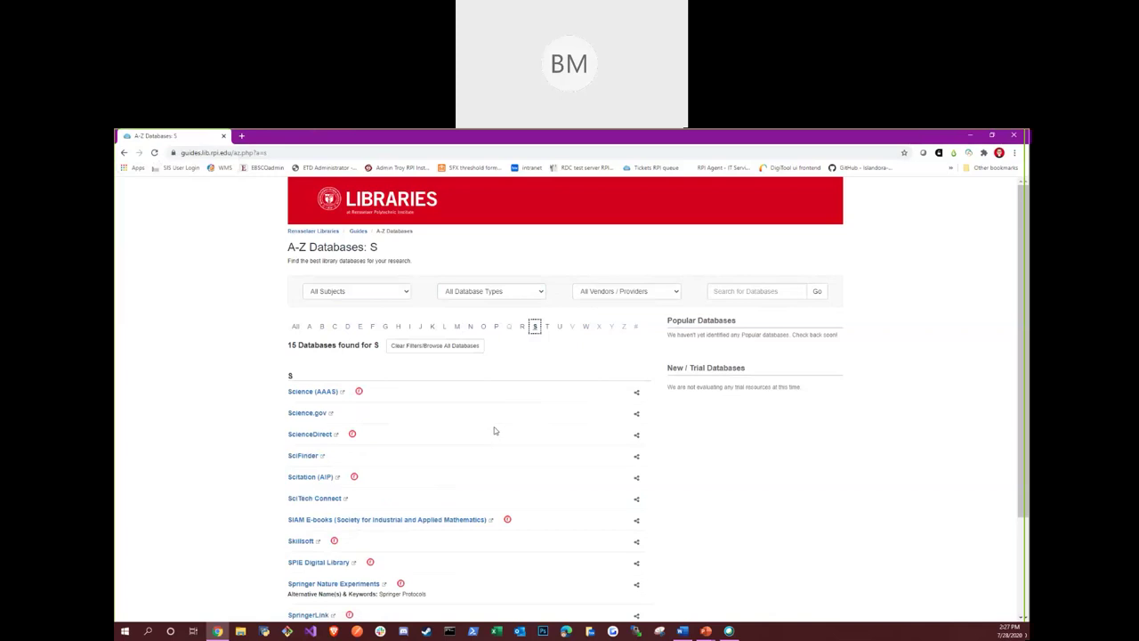
scroll(489, 434, "down", 3)
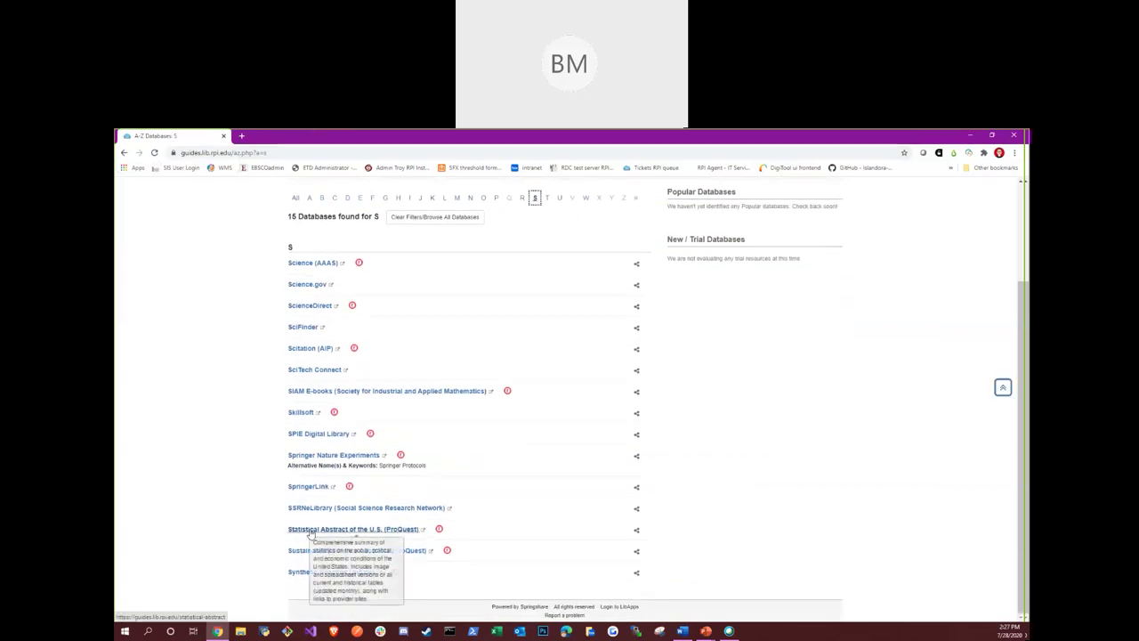
left_click(310, 530)
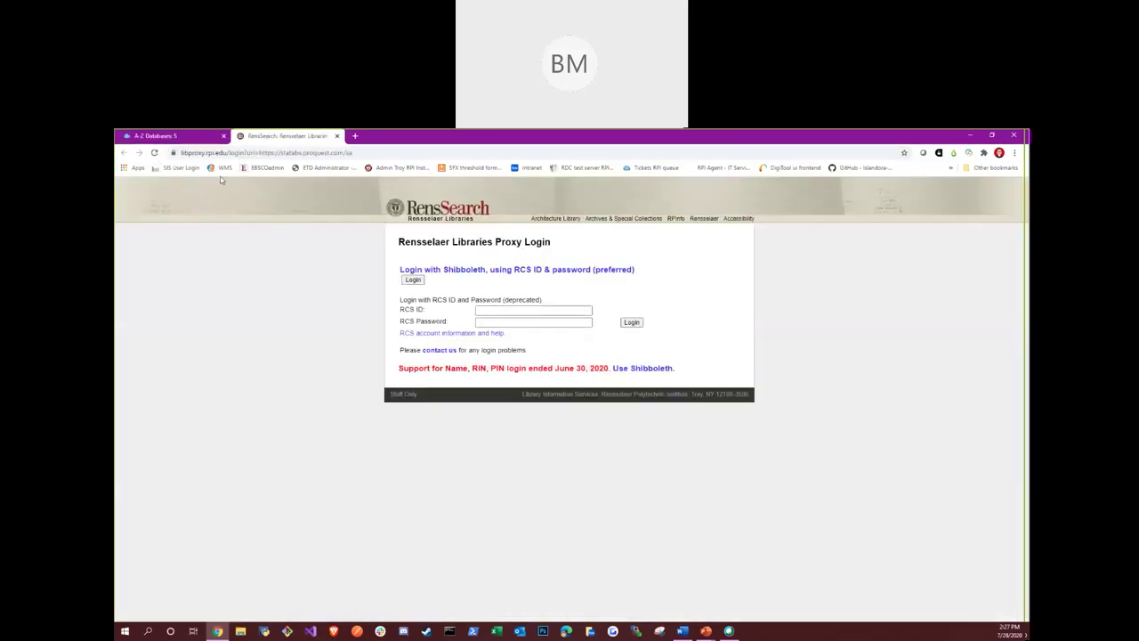
Log in through the Rensselaer Libraries Proxy with Shibboleth to reach the 2020 Online Edition
left_click(224, 135)
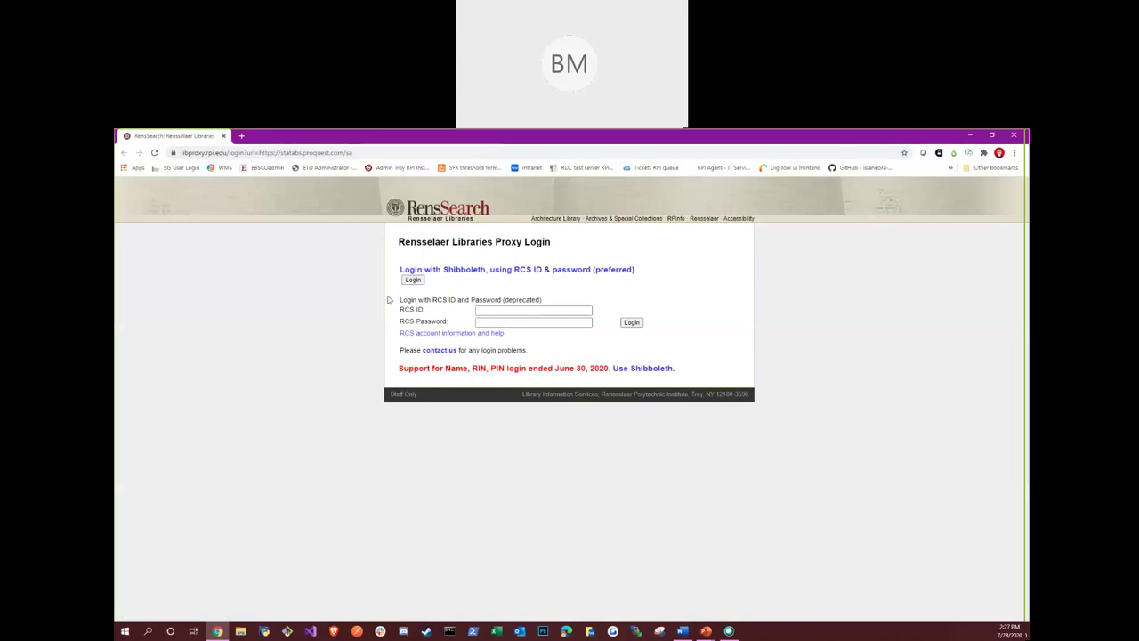
left_click(410, 280)
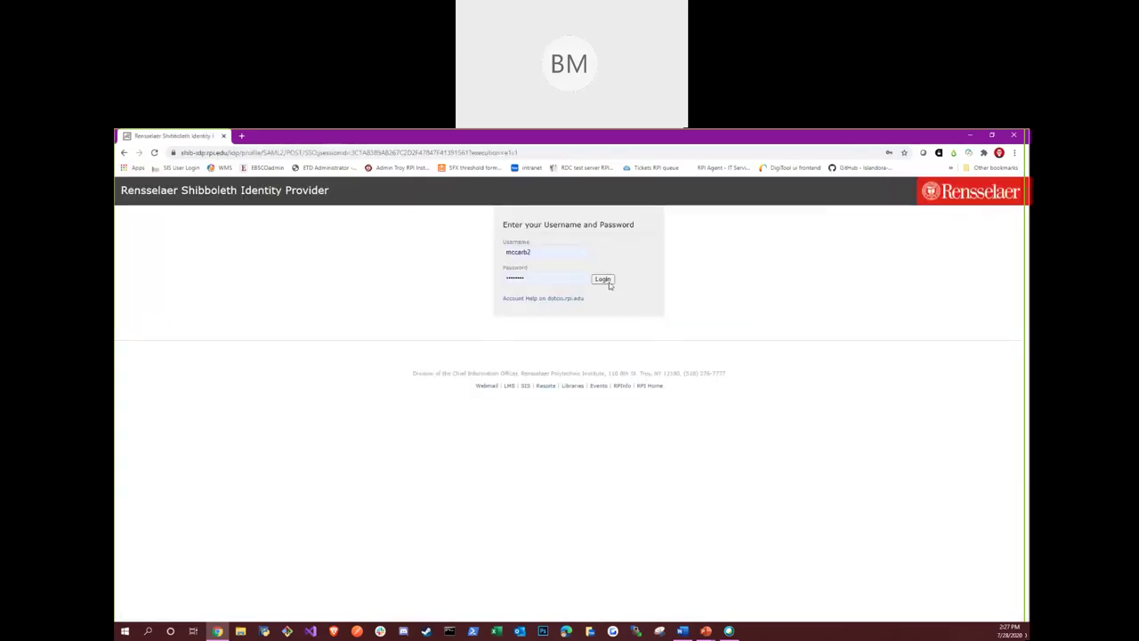
left_click(608, 281)
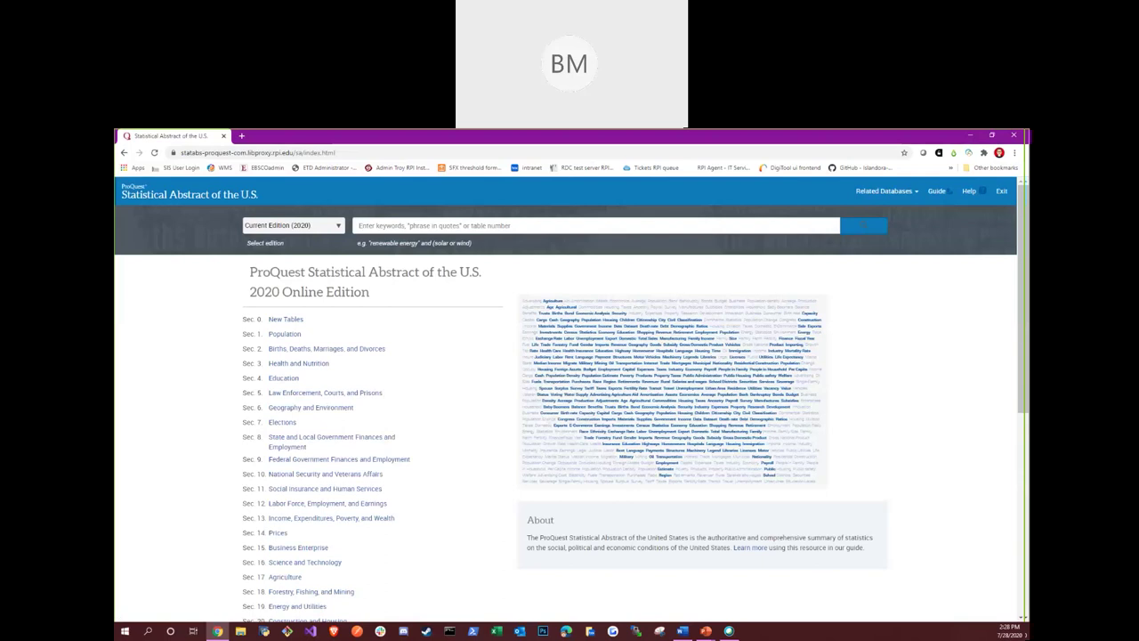
Open Sec. 3 Health and Nutrition to list its 107 tables
key("alt+Tab")
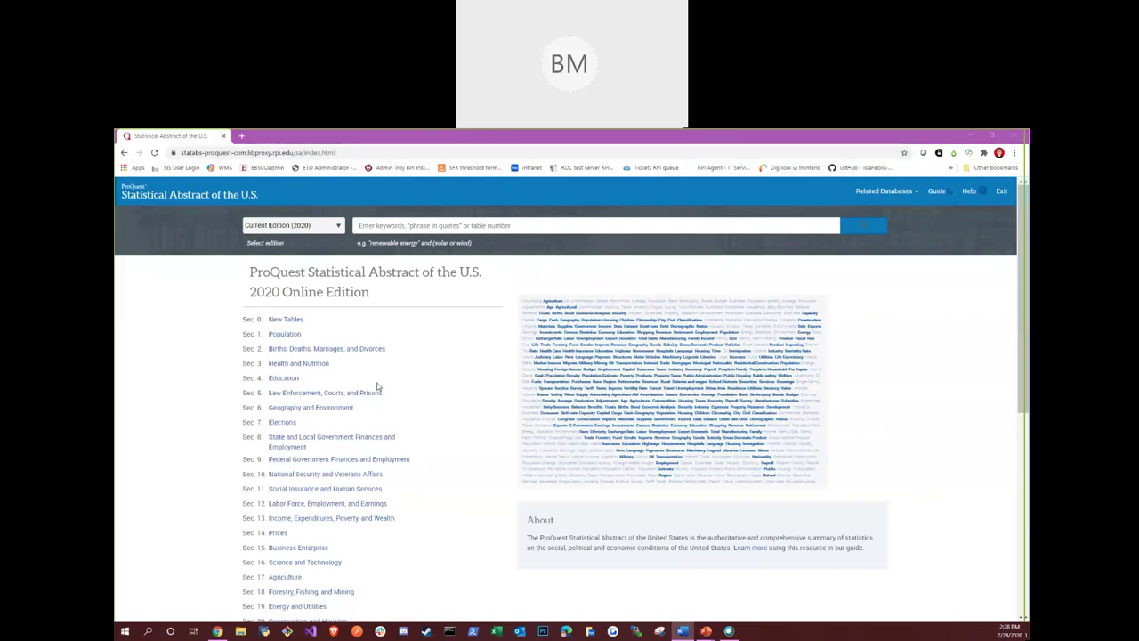
left_click(328, 365)
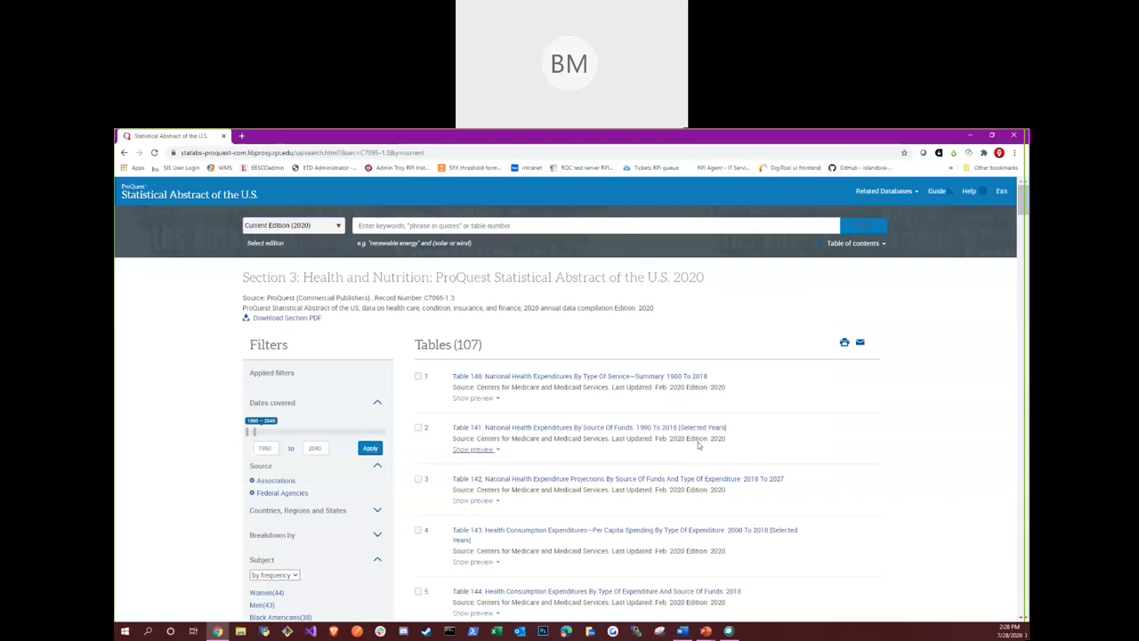
Get the whole Health and Nutrition section as a PDF
scroll(712, 440, "down", 2)
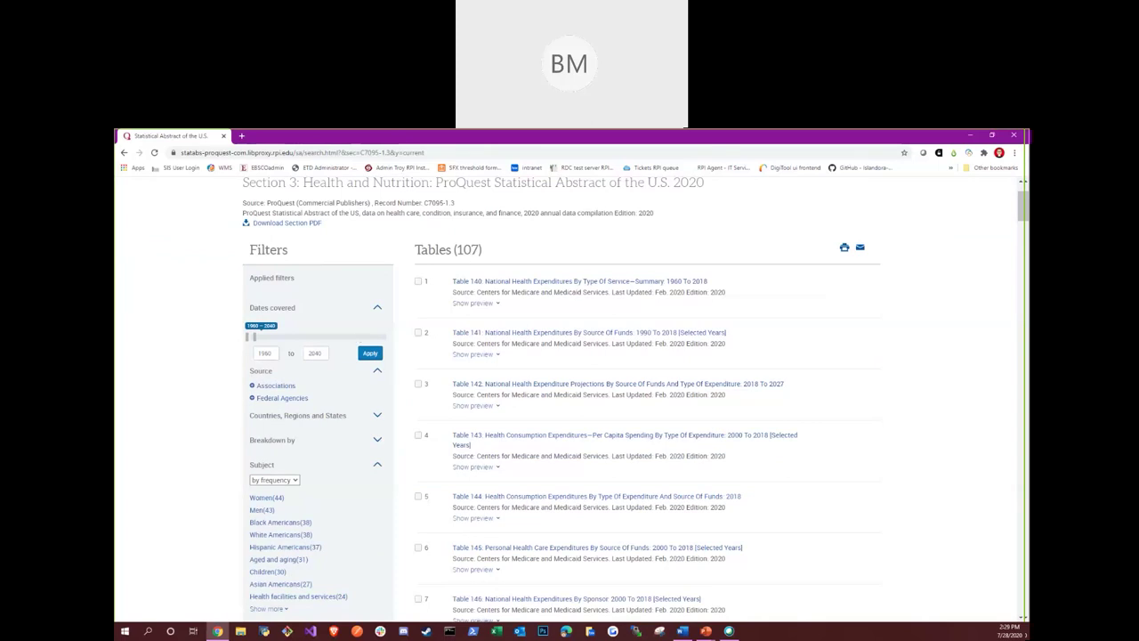
scroll(732, 333, "up", 2)
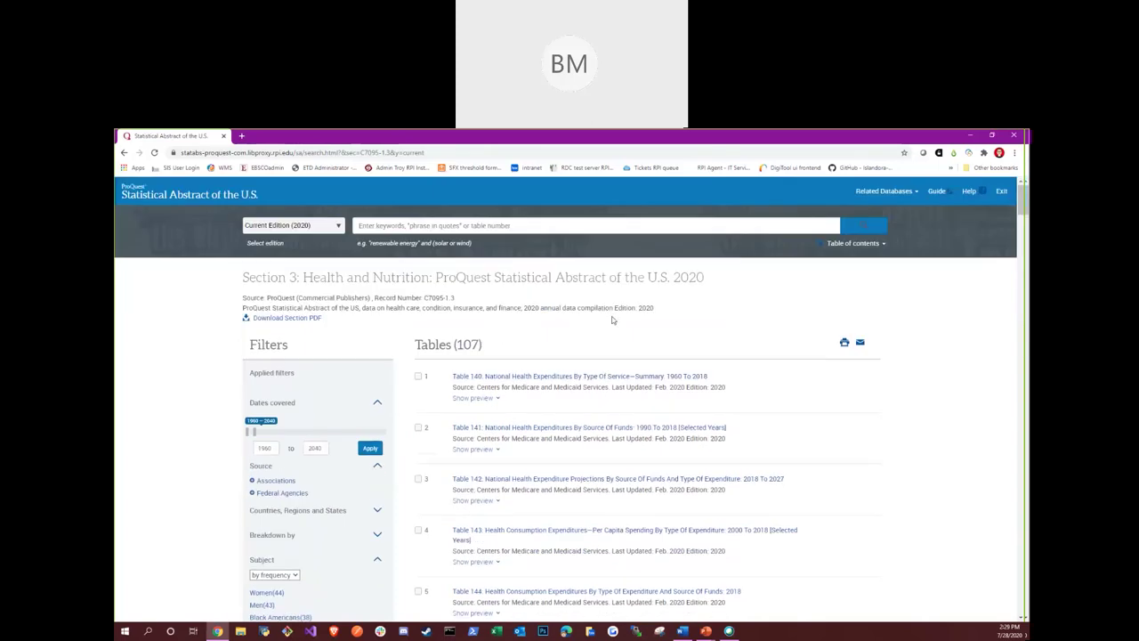
left_click(286, 318)
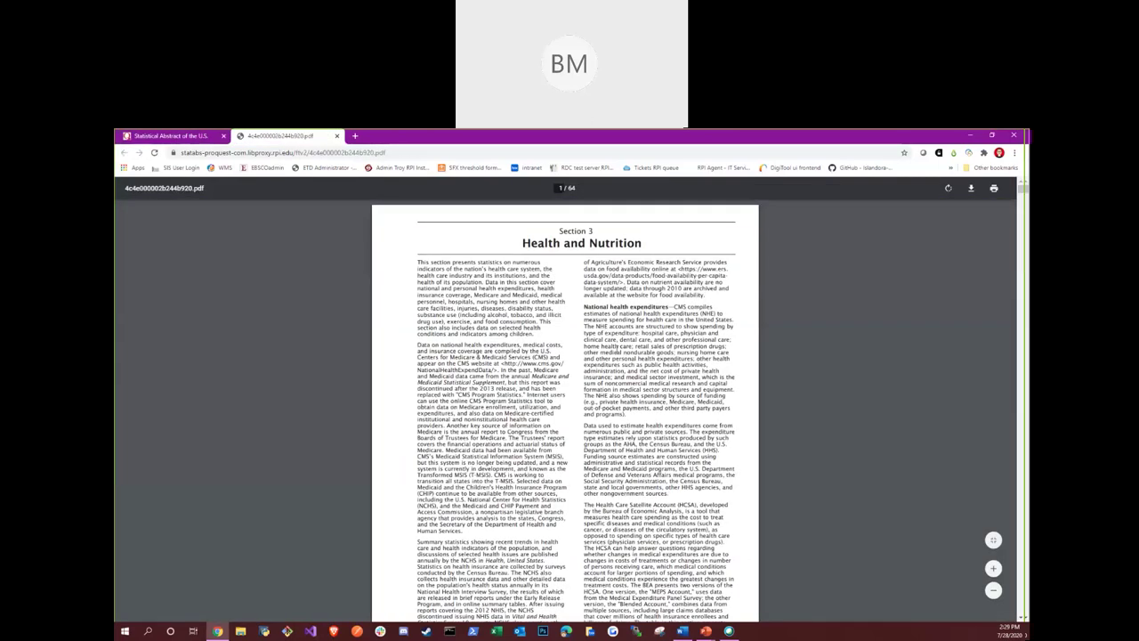
Scroll the PDF from Table 140 down to Table 152, Medicare Enrollment by Type
scroll(603, 361, "down", 2)
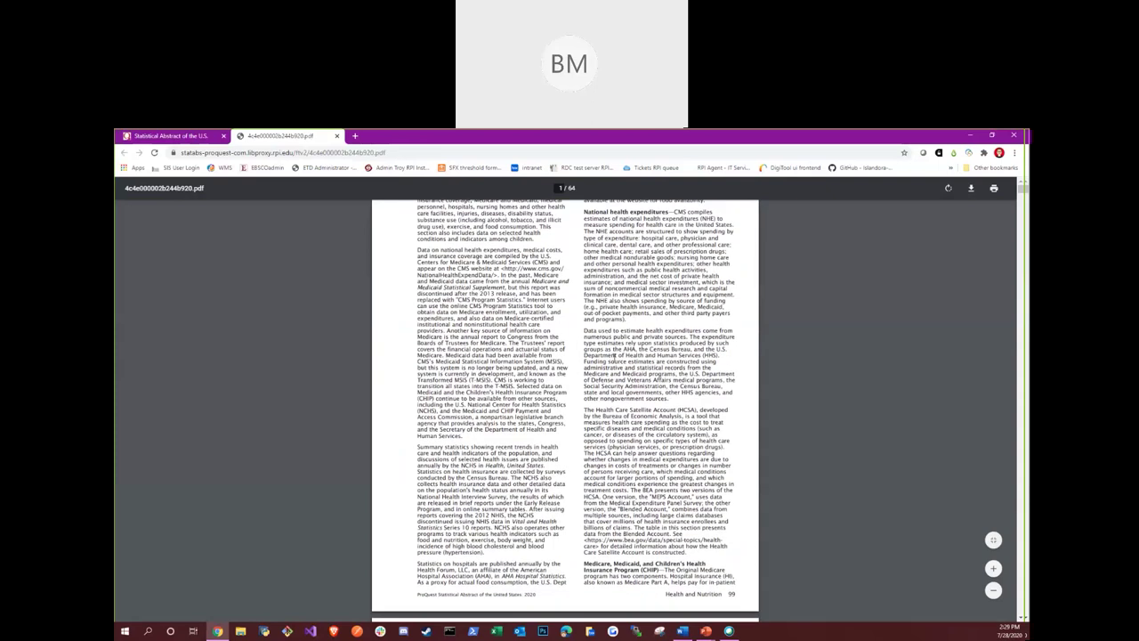
scroll(614, 358, "down", 6)
scroll(624, 354, "down", 6)
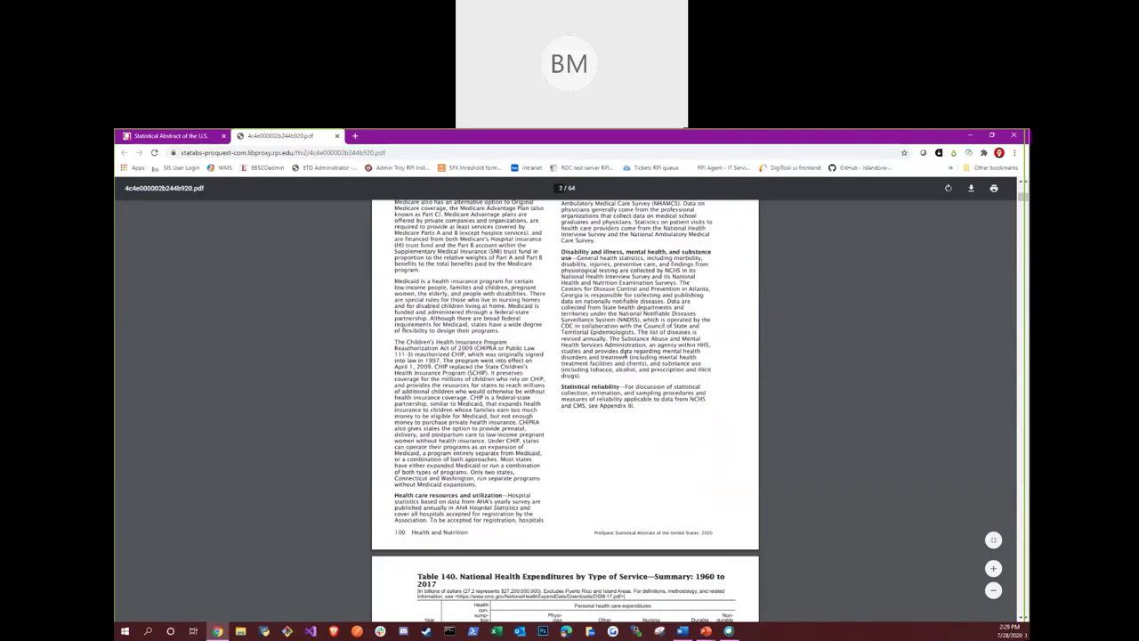
scroll(625, 352, "down", 16)
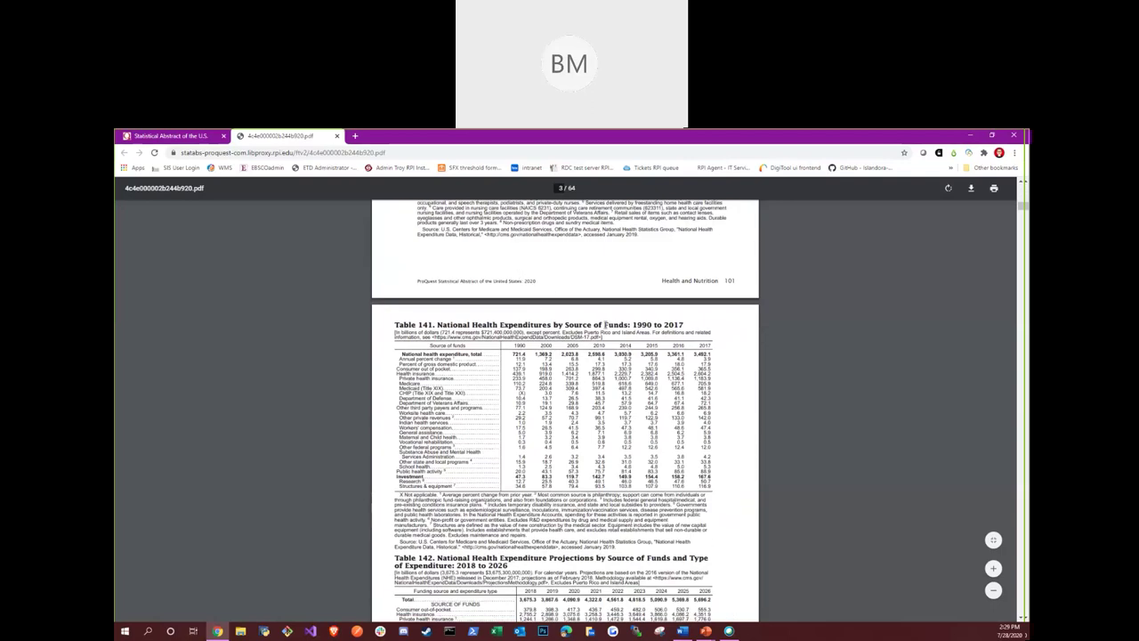
scroll(628, 336, "down", 20)
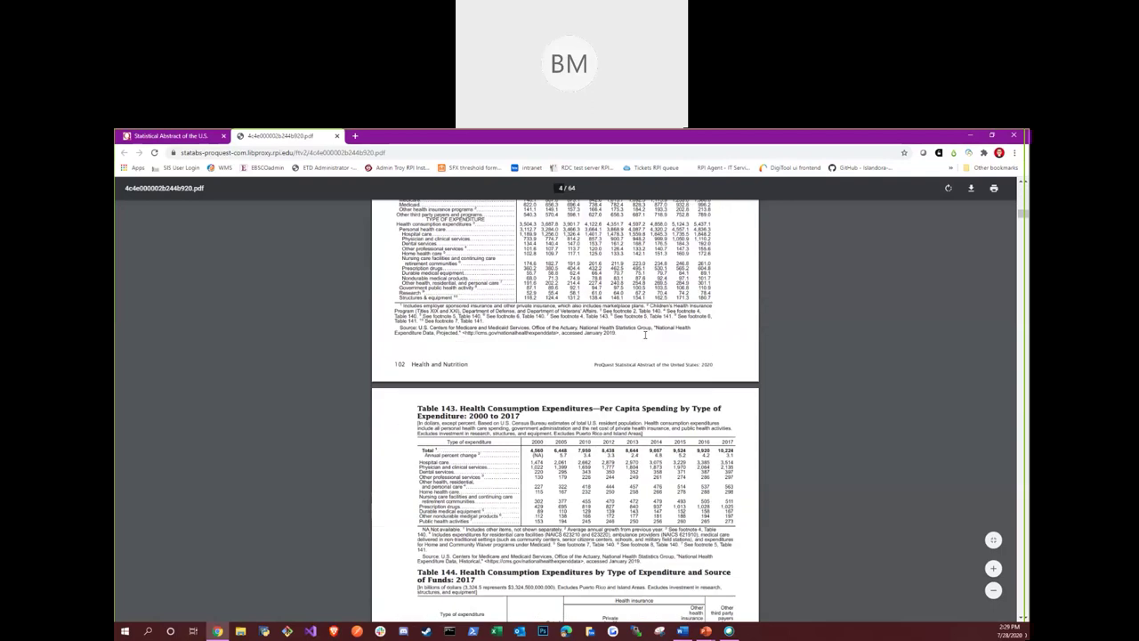
scroll(647, 338, "down", 10)
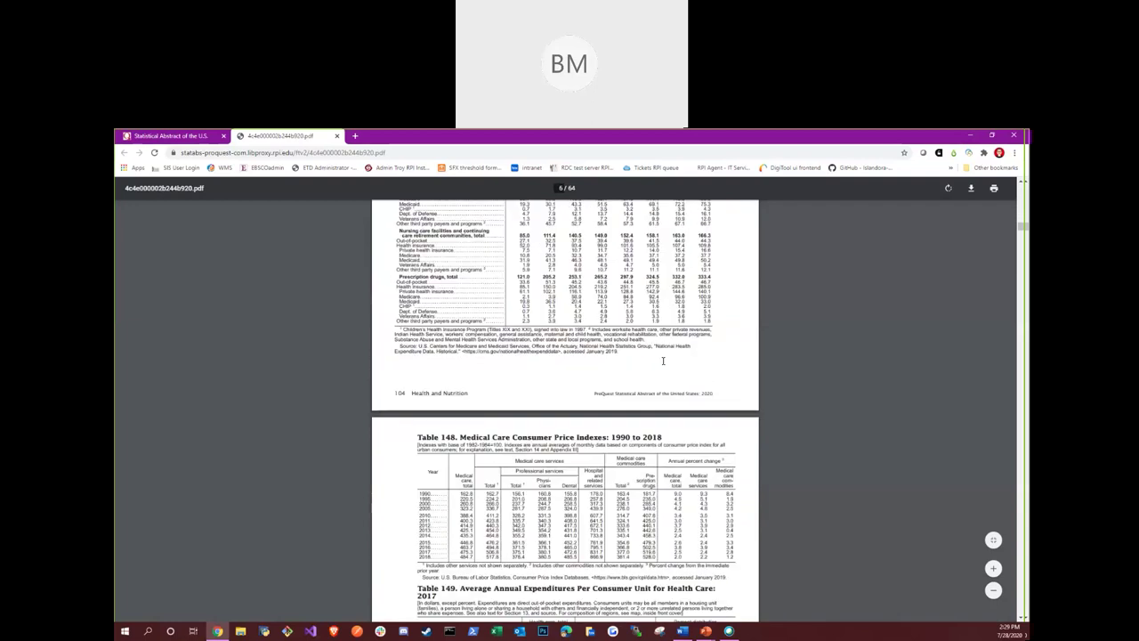
scroll(663, 360, "down", 3)
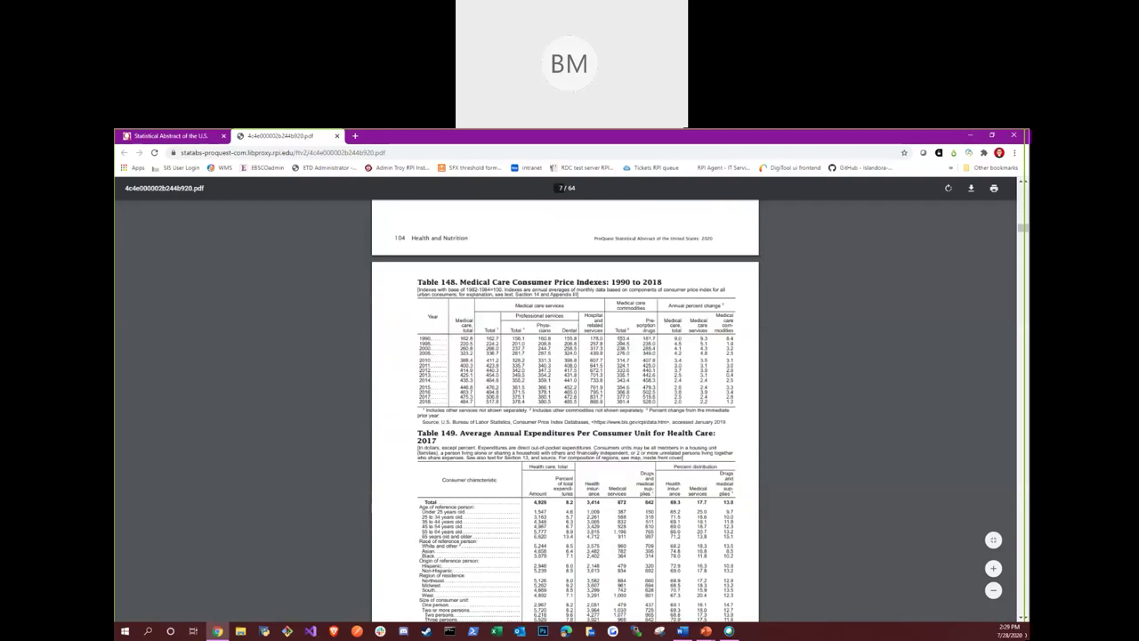
scroll(620, 341, "down", 4)
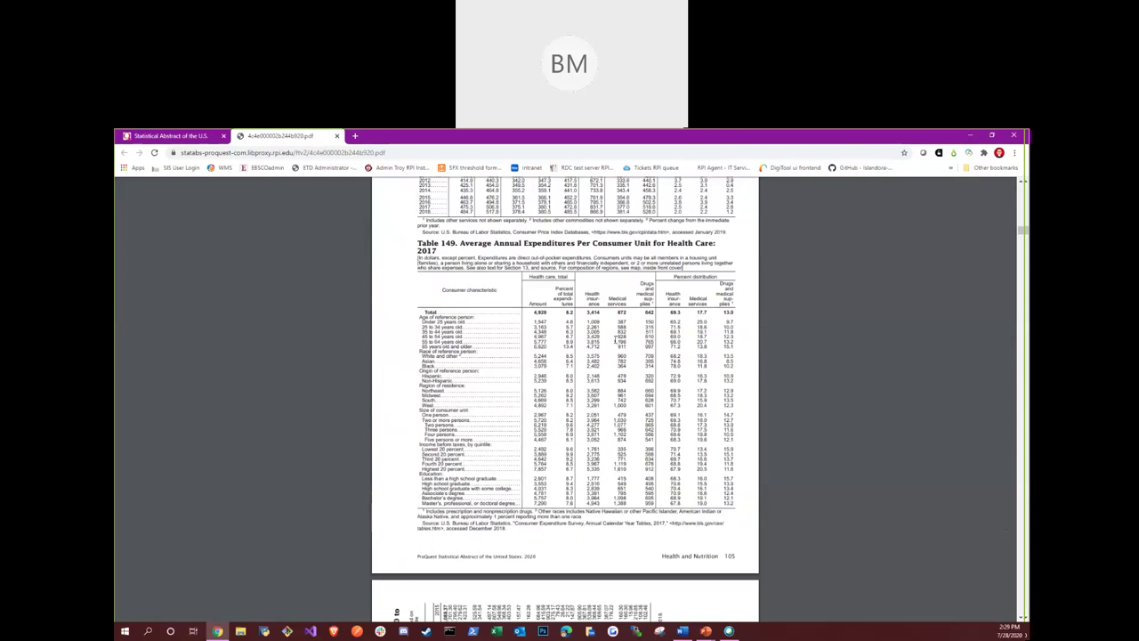
scroll(606, 346, "down", 4)
scroll(605, 346, "down", 5)
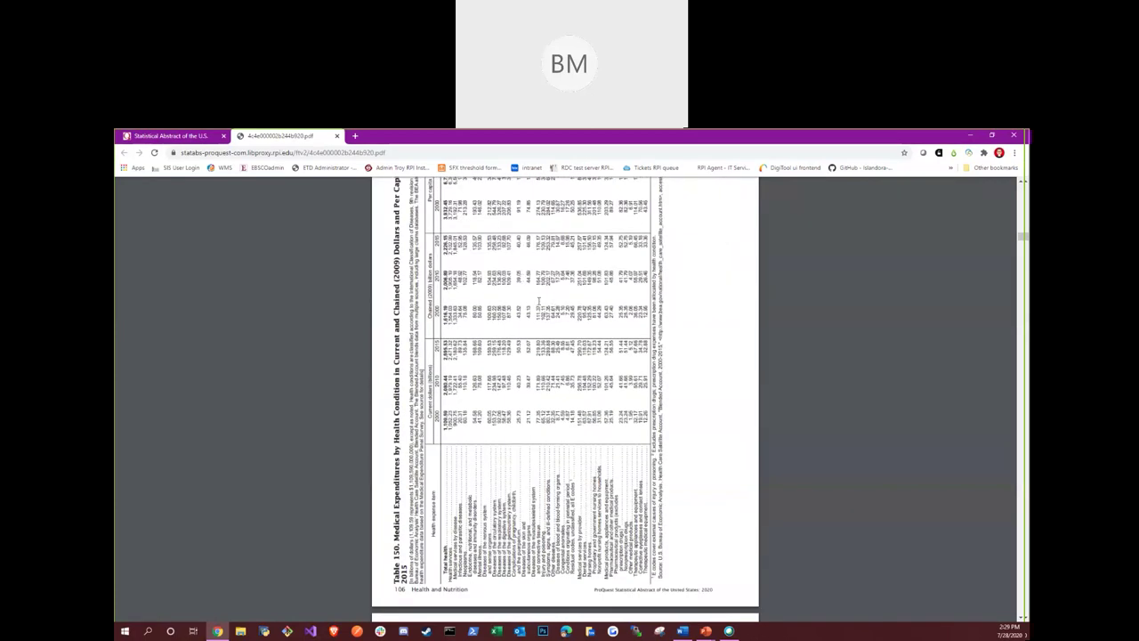
scroll(538, 301, "down", 10)
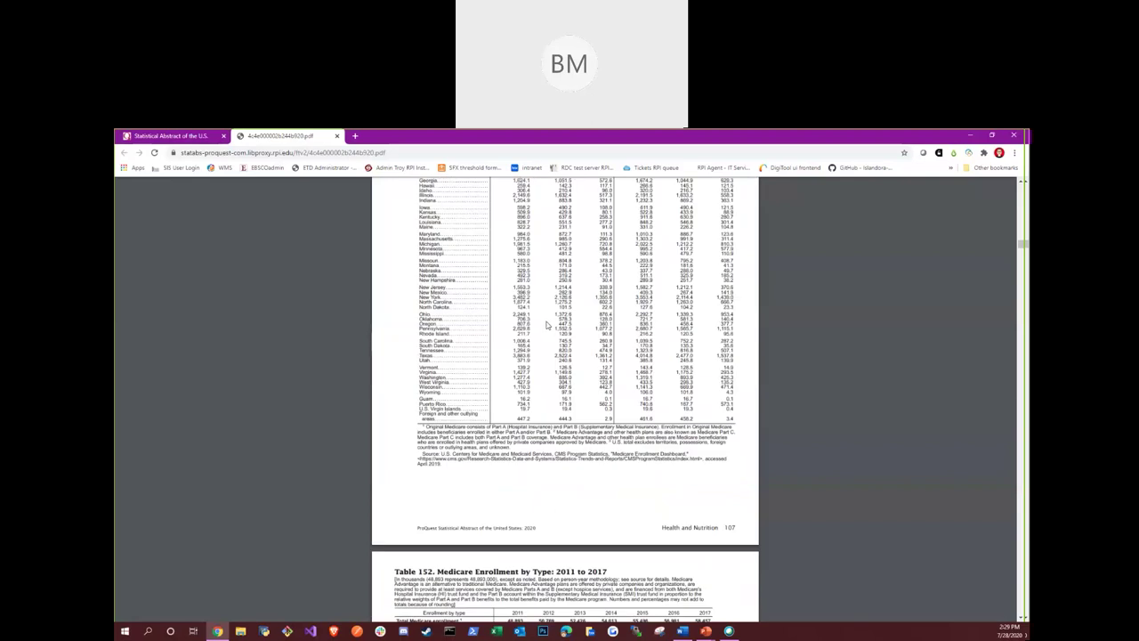
scroll(547, 324, "down", 3)
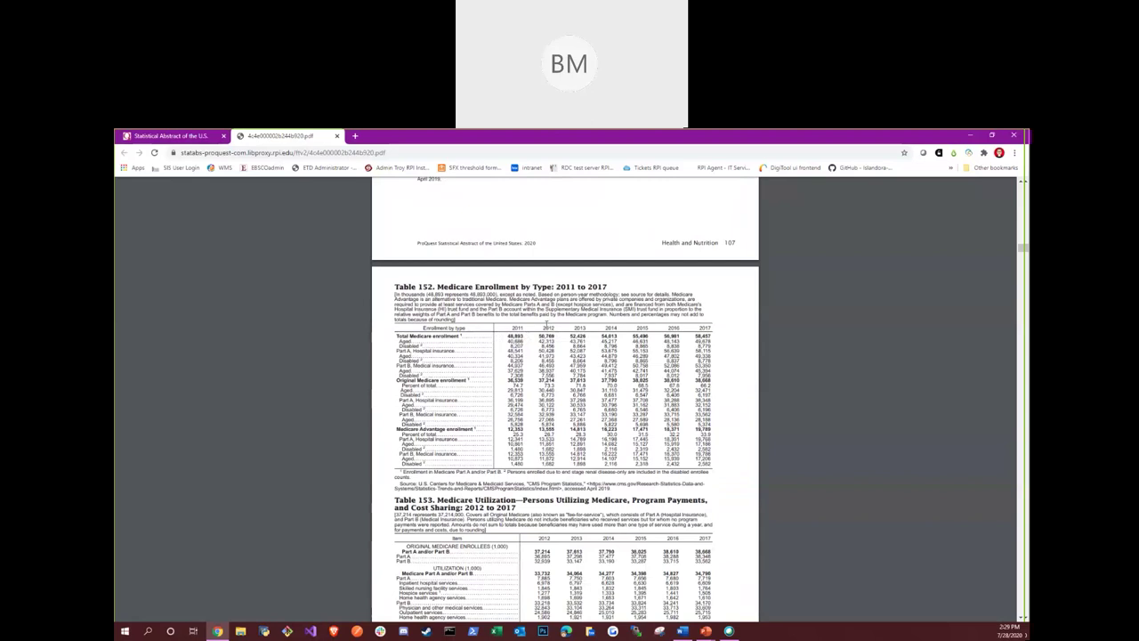
Close the section PDF tab and browse the Section 3 table list again
left_click(337, 135)
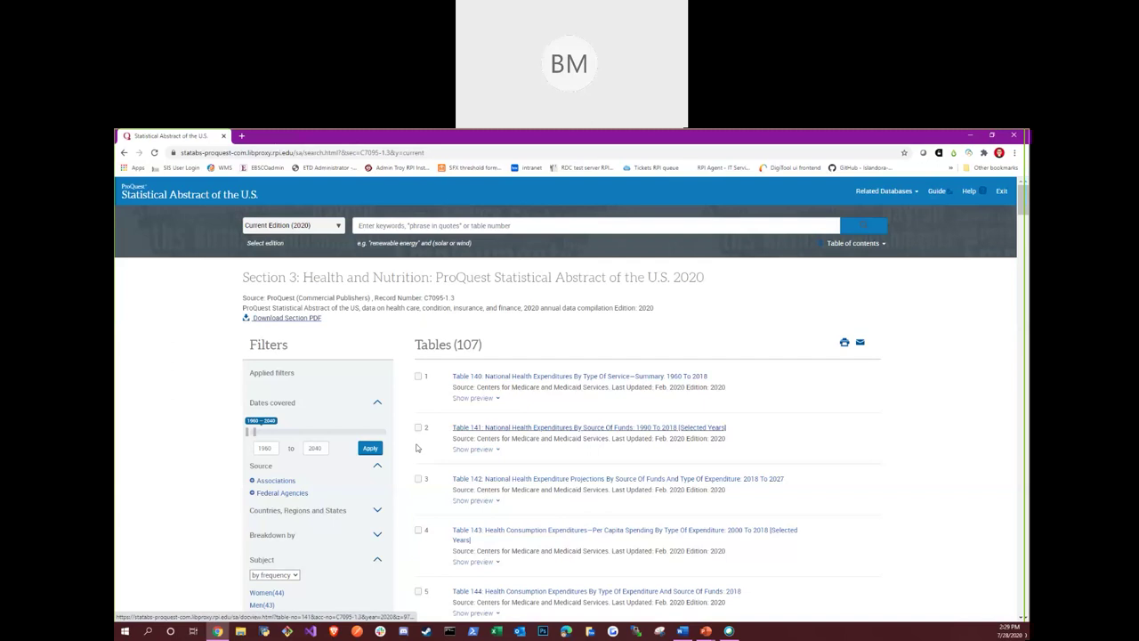
scroll(313, 408, "down", 2)
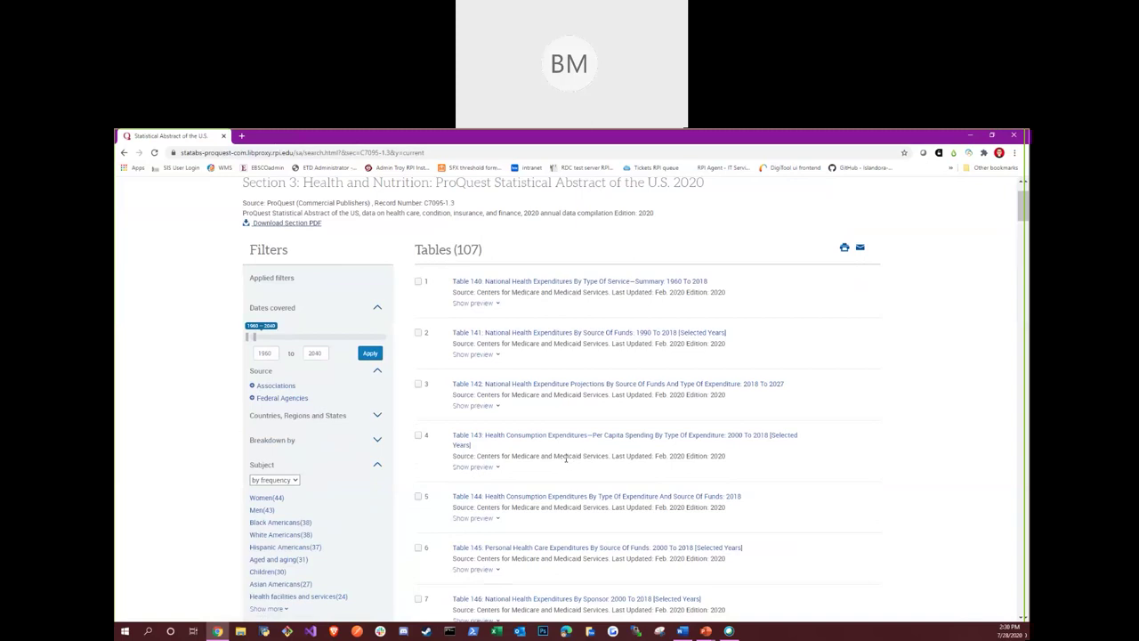
scroll(893, 404, "up", 2)
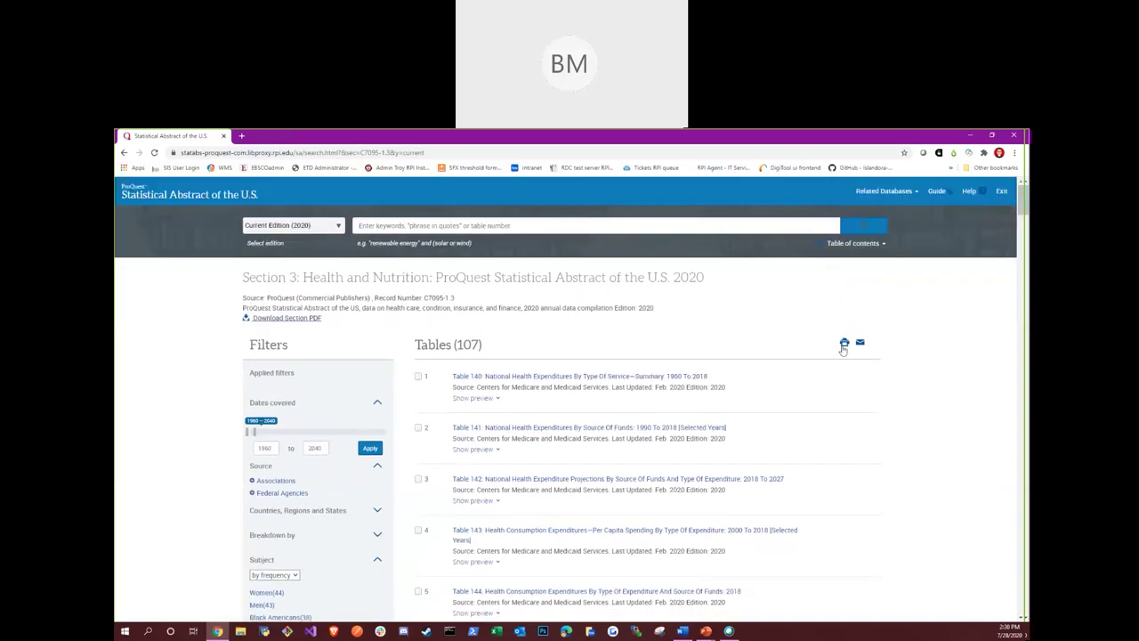
scroll(858, 350, "down", 1)
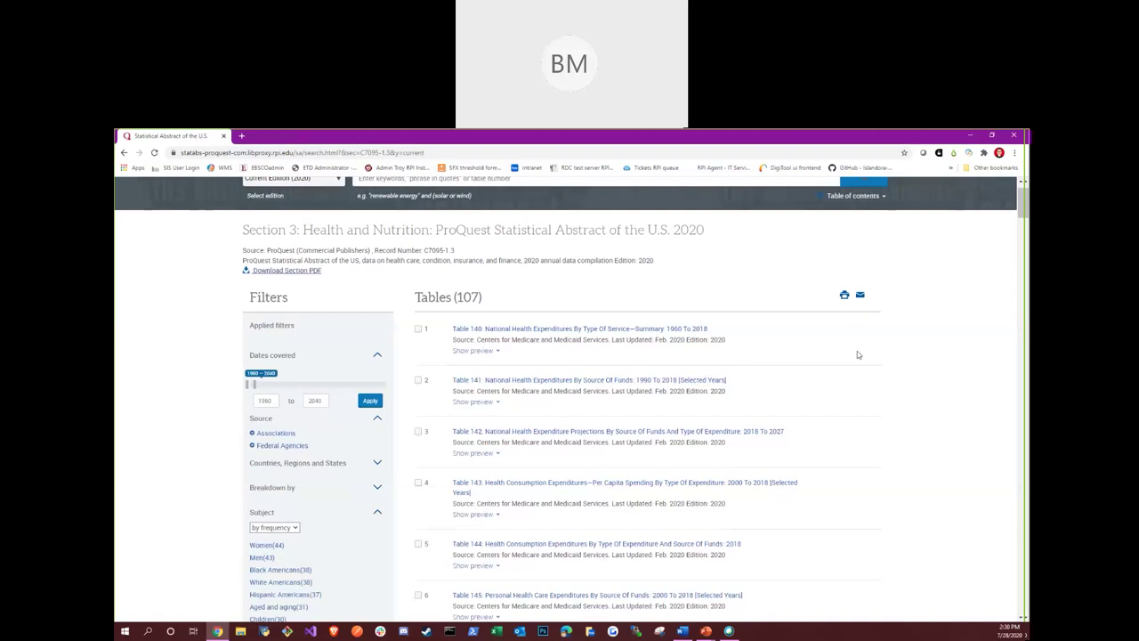
scroll(776, 364, "down", 2)
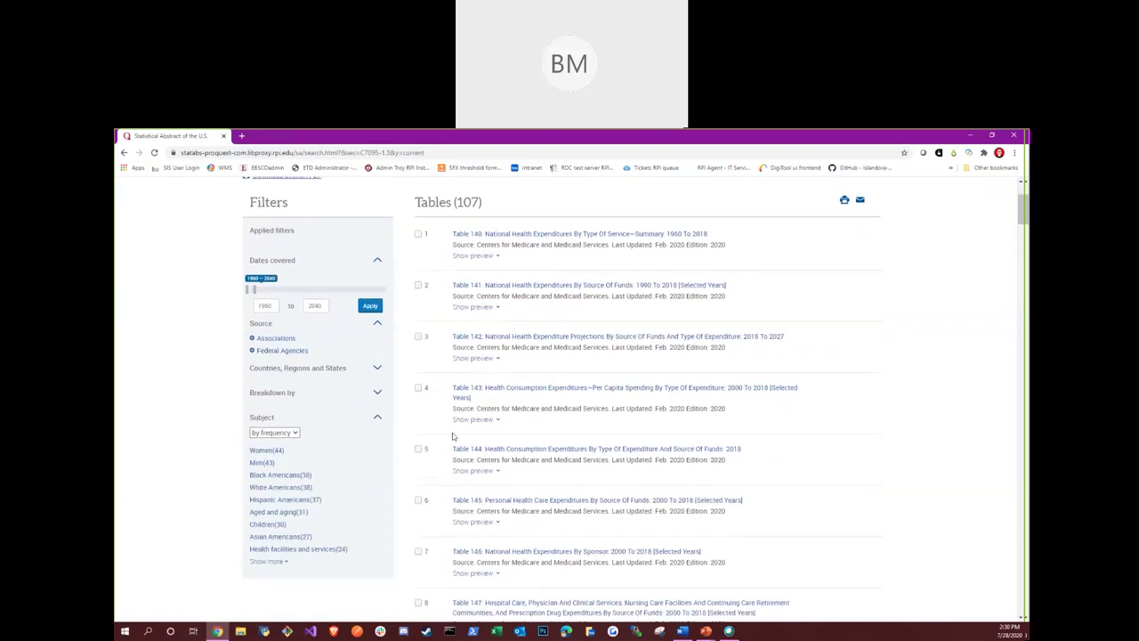
Mark Table 141 and email its link to your own e-mail address, then close the dialog
left_click(418, 285)
scroll(739, 372, "up", 2)
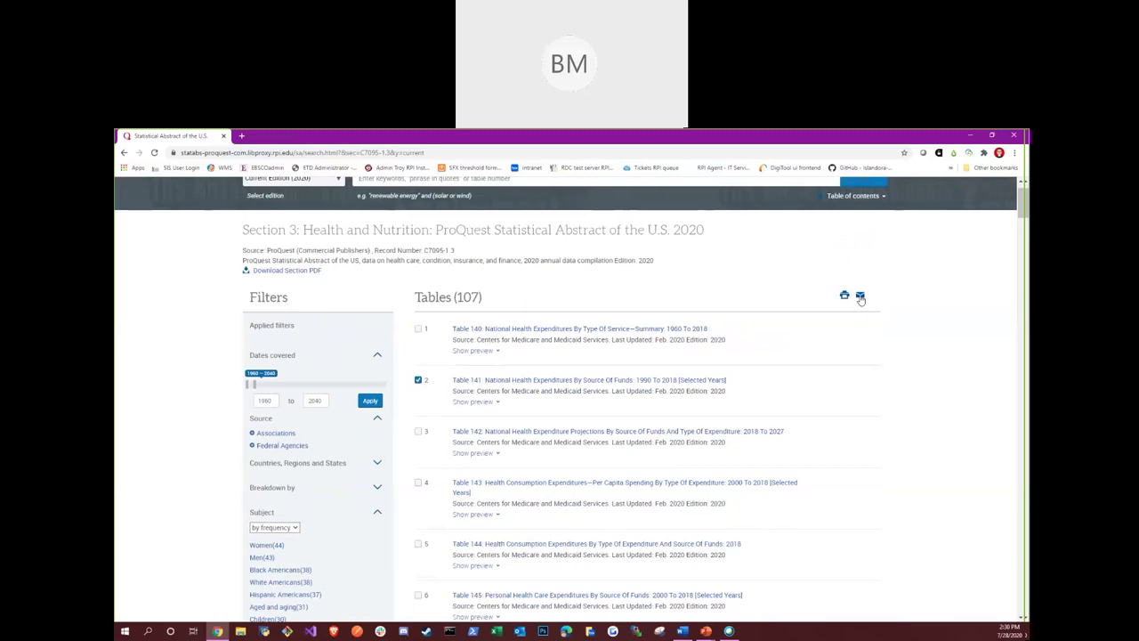
left_click(860, 296)
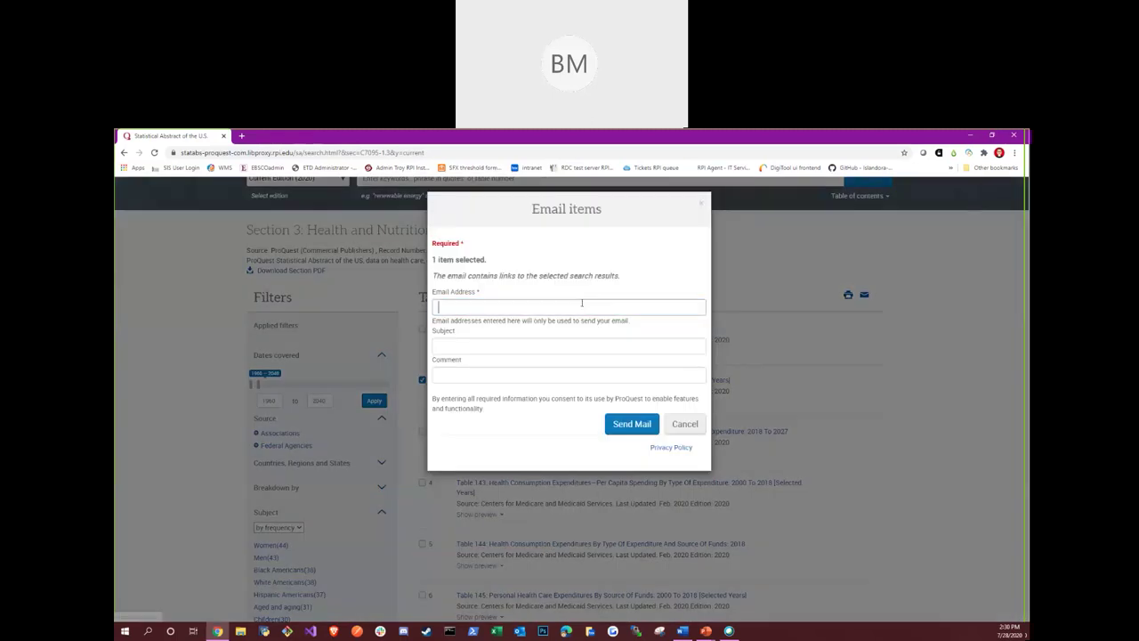
left_click(582, 306)
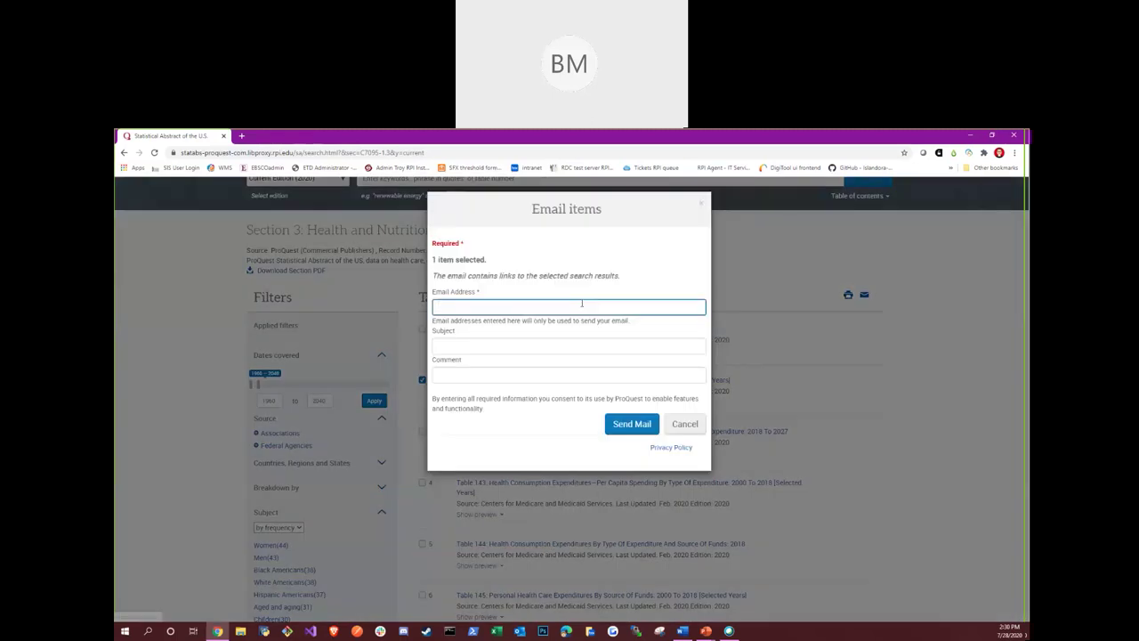
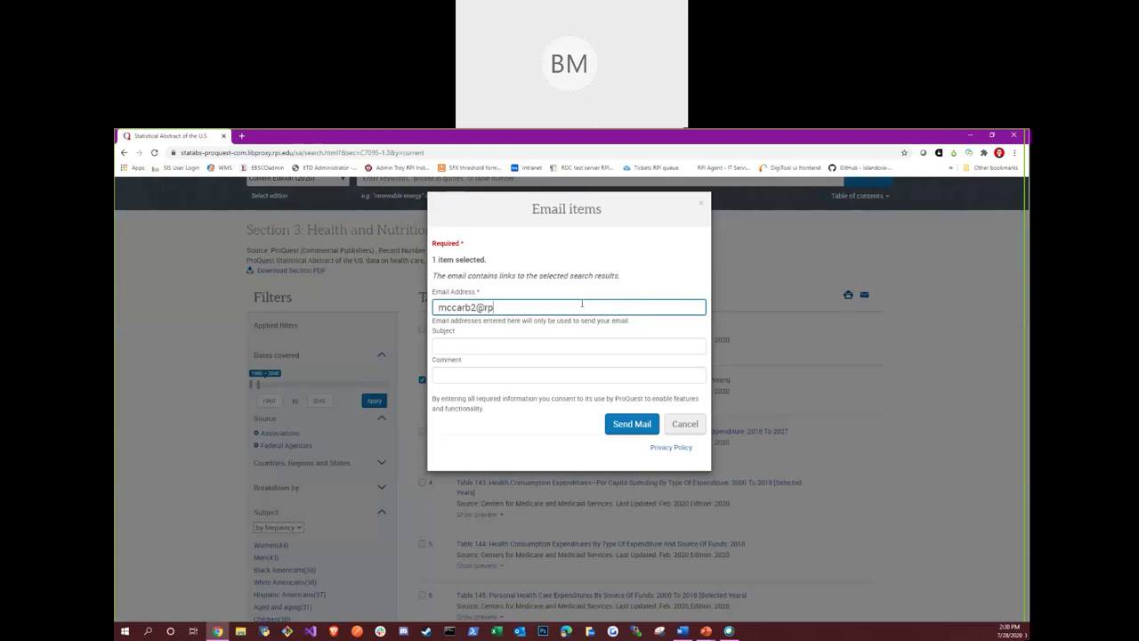
left_click(627, 424)
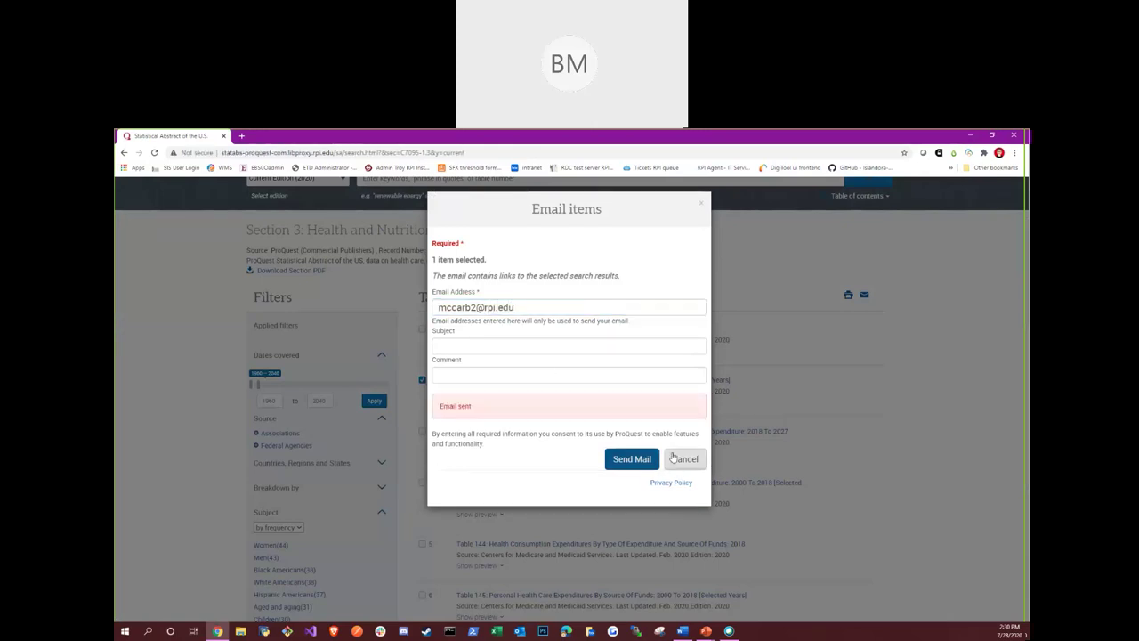
left_click(701, 204)
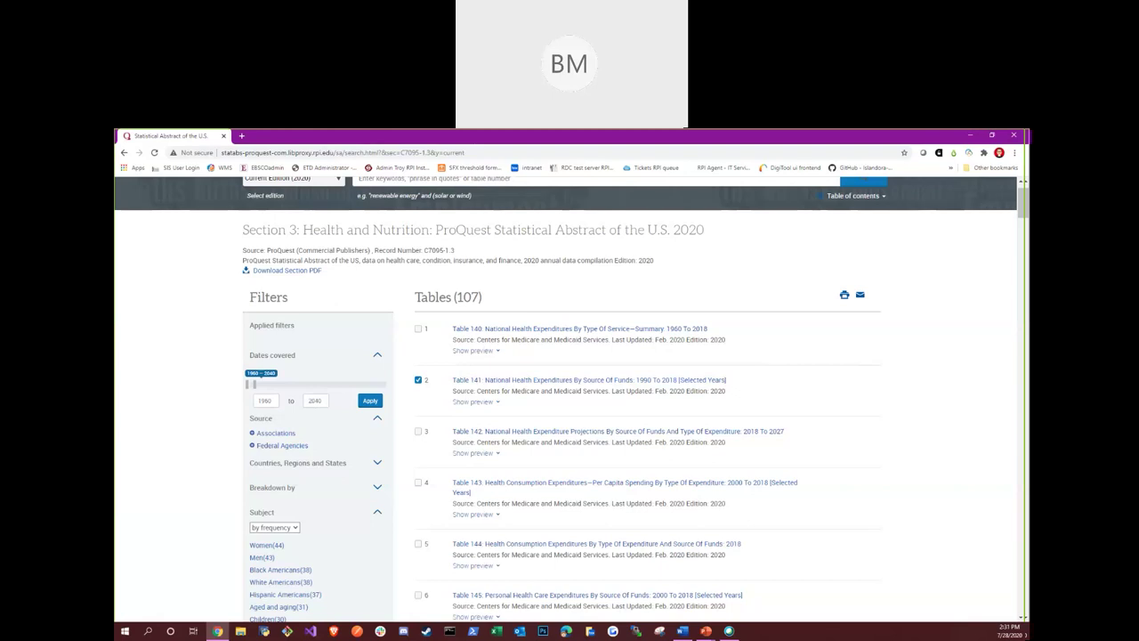
scroll(272, 235, "up", 1)
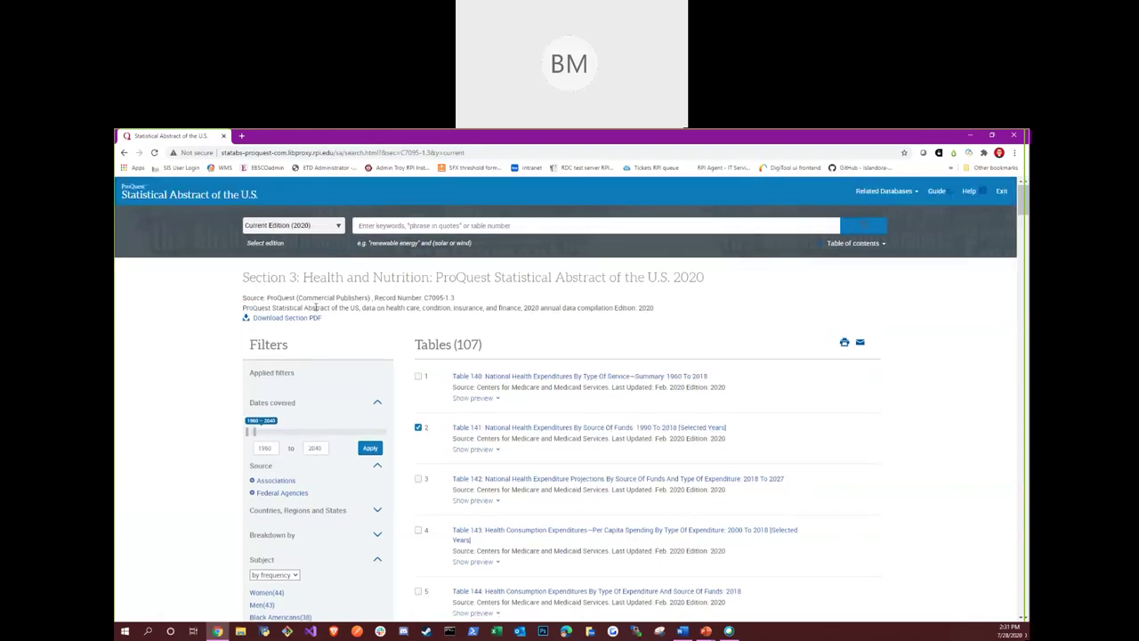
Return to the Statistical Abstract home page and open Sec. 1 Population's 82 tables
left_click(164, 201)
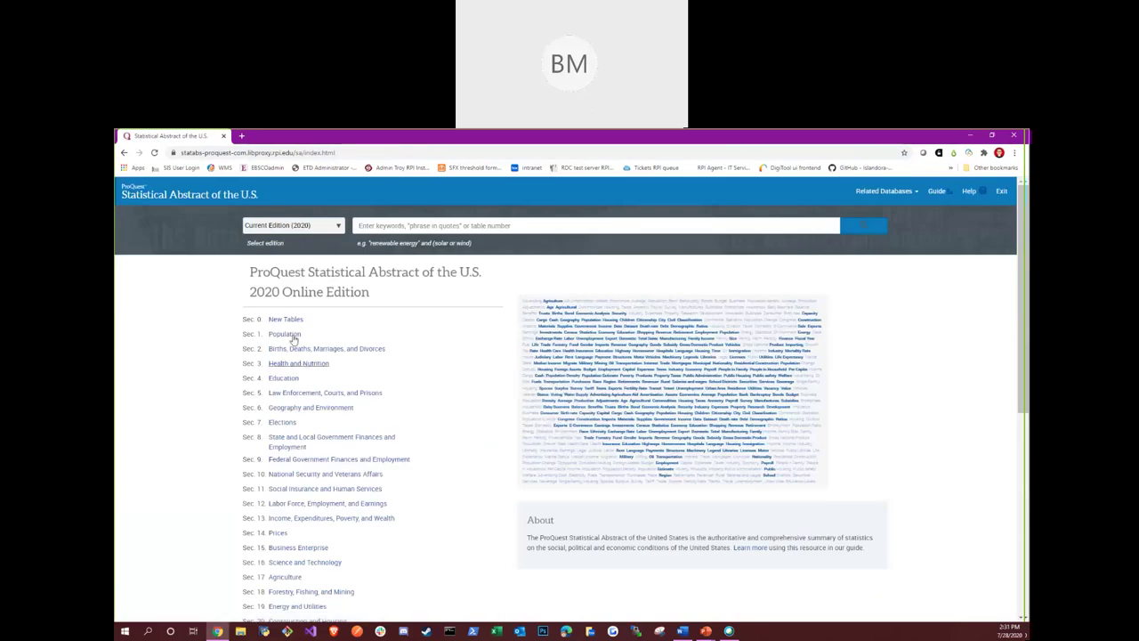
left_click(286, 335)
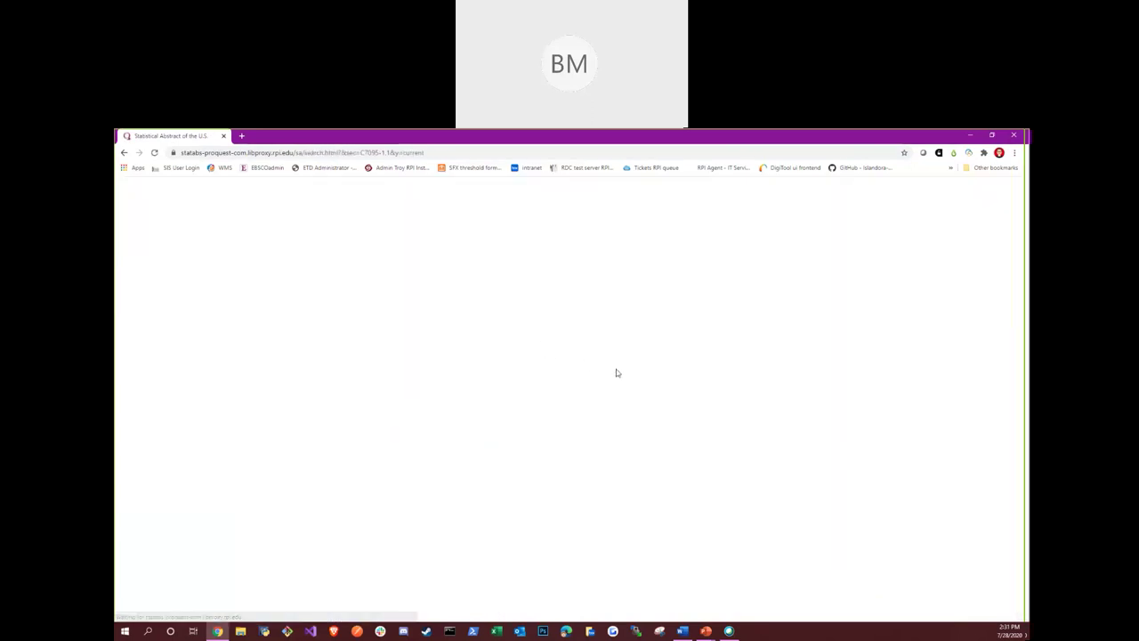
scroll(687, 443, "down", 1)
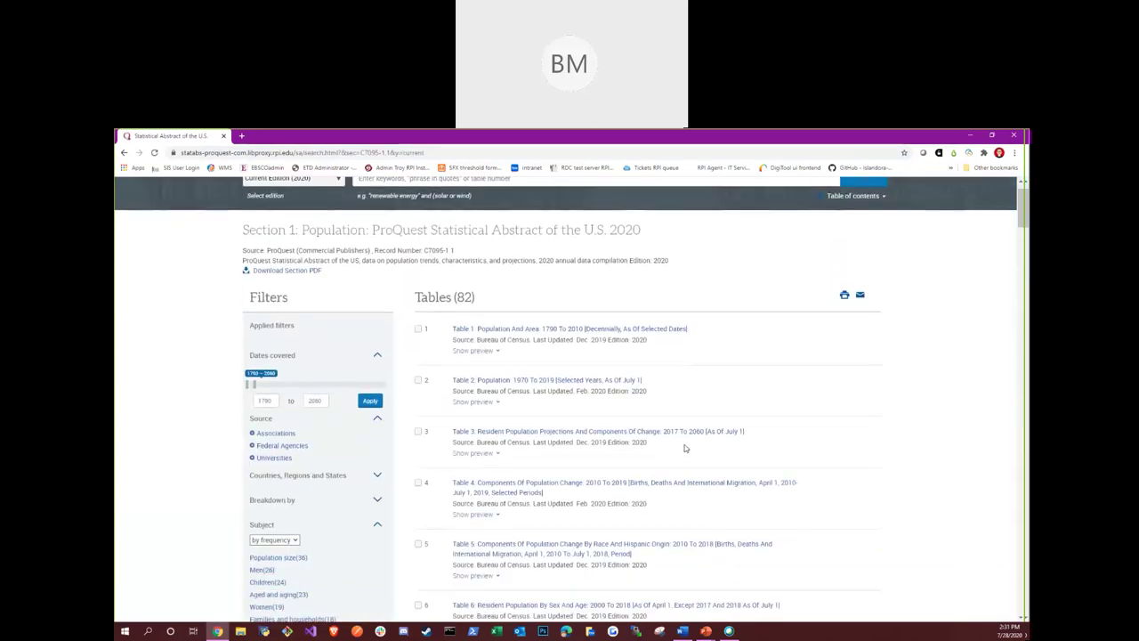